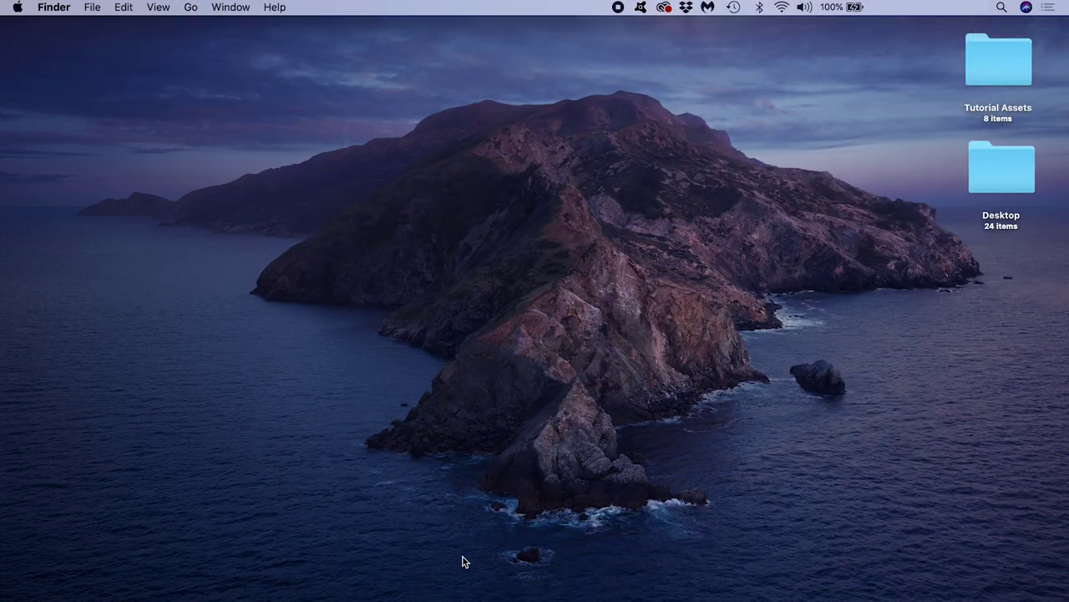
Step: Open the Displays preferences from the Dock and show the Arrangement tab
click(468, 598)
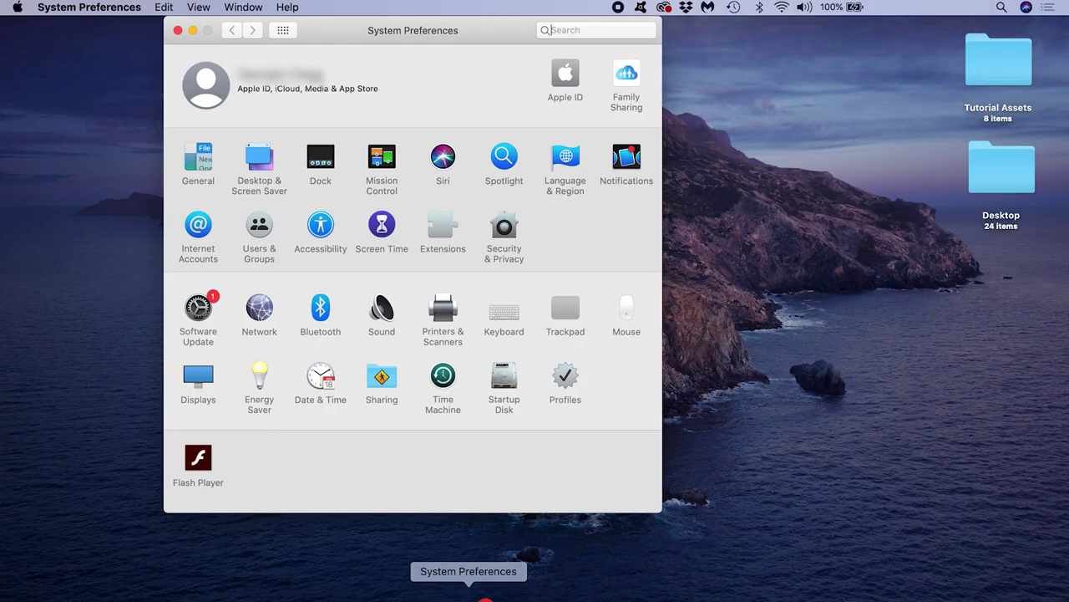
click(199, 378)
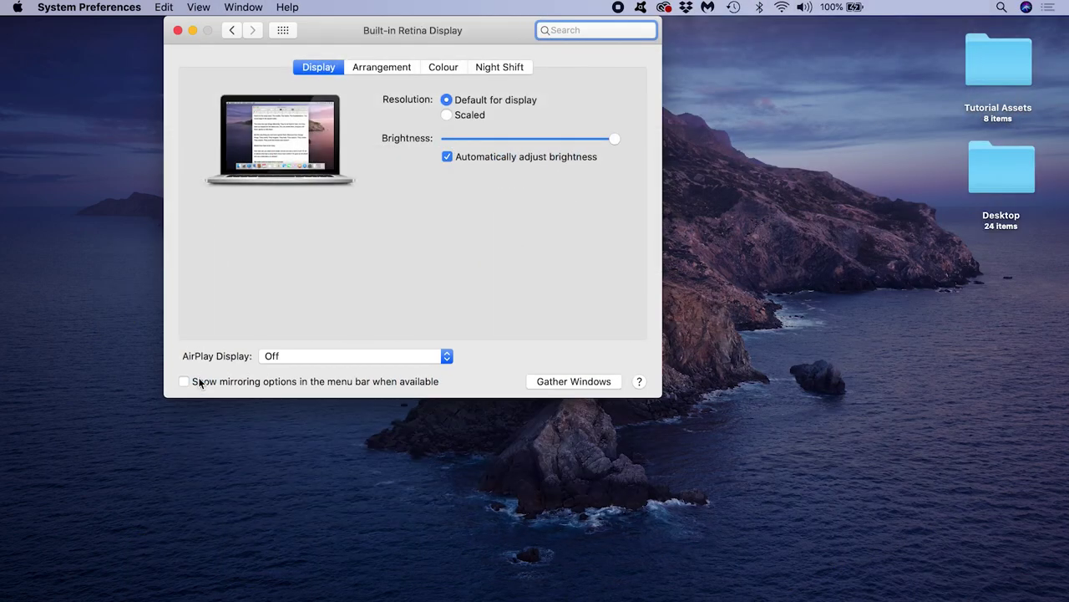
click(391, 69)
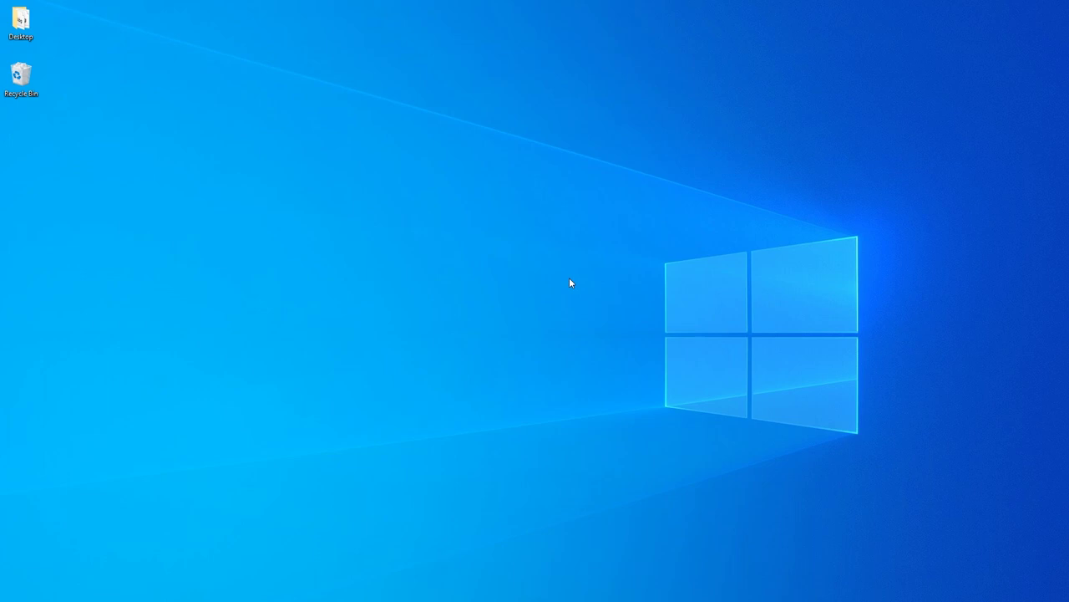
Step: Open Windows Display settings from the desktop and expand the Multiple displays dropdown
right_click(570, 280)
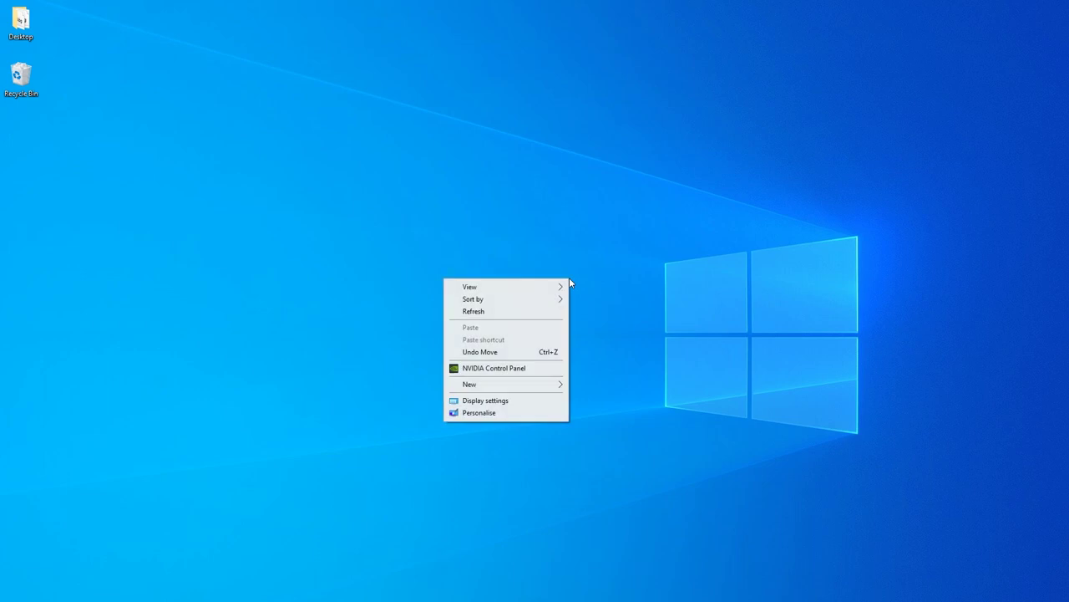
click(493, 404)
scroll(488, 418, down, 3)
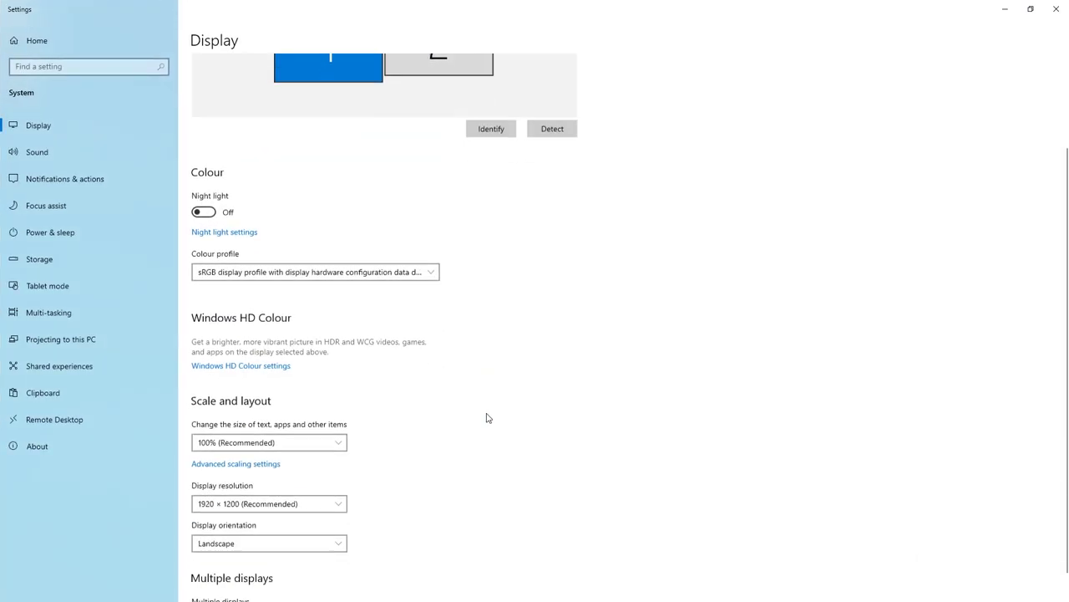
scroll(488, 418, down, 2)
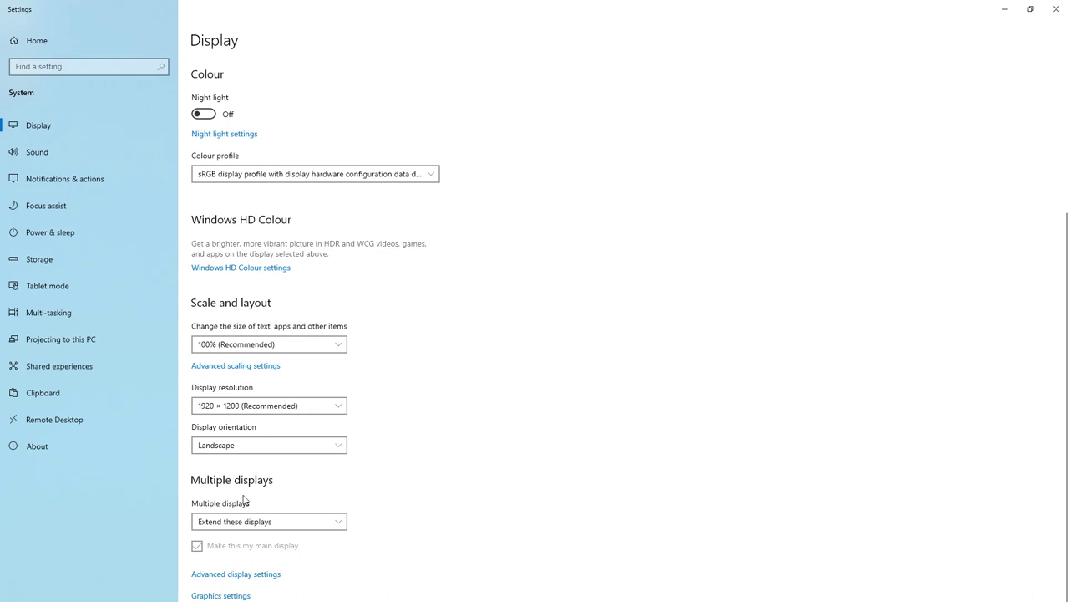
click(240, 523)
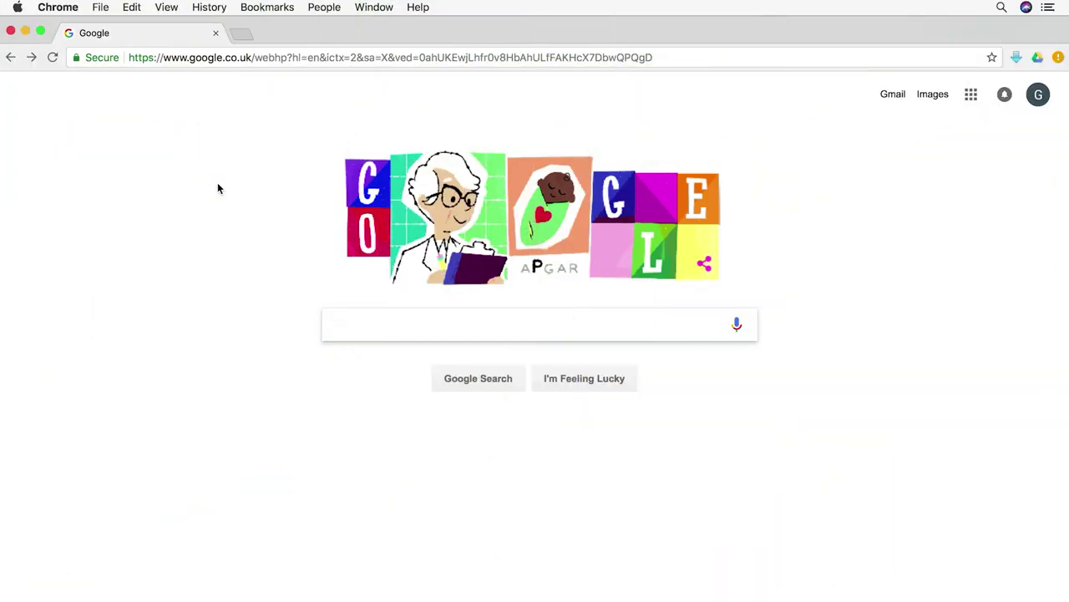
Step: Load mapmapteam.github.io from the 'mapma' suggestion and scroll down to Media Sources
key(super+l)
text(mapma)
key(Down)
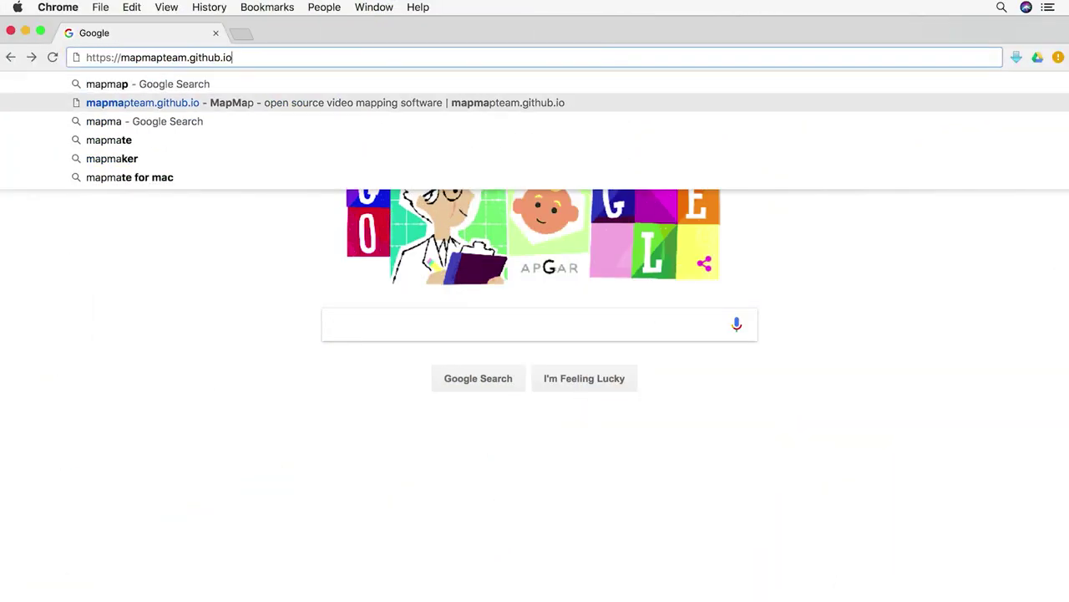
key(Return)
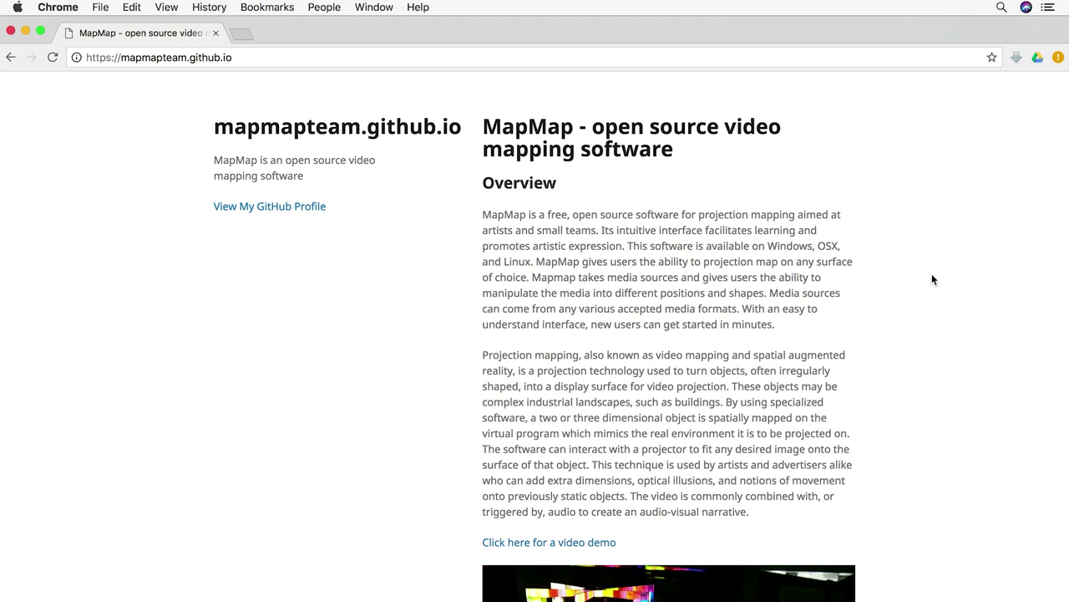
scroll(932, 275, down, 10)
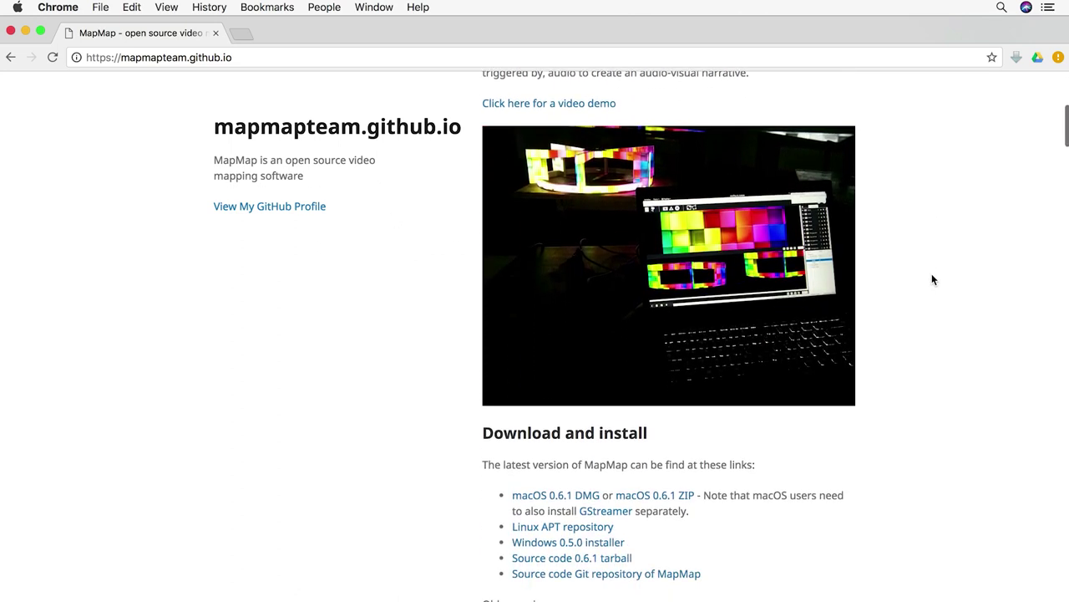
scroll(933, 279, down, 7)
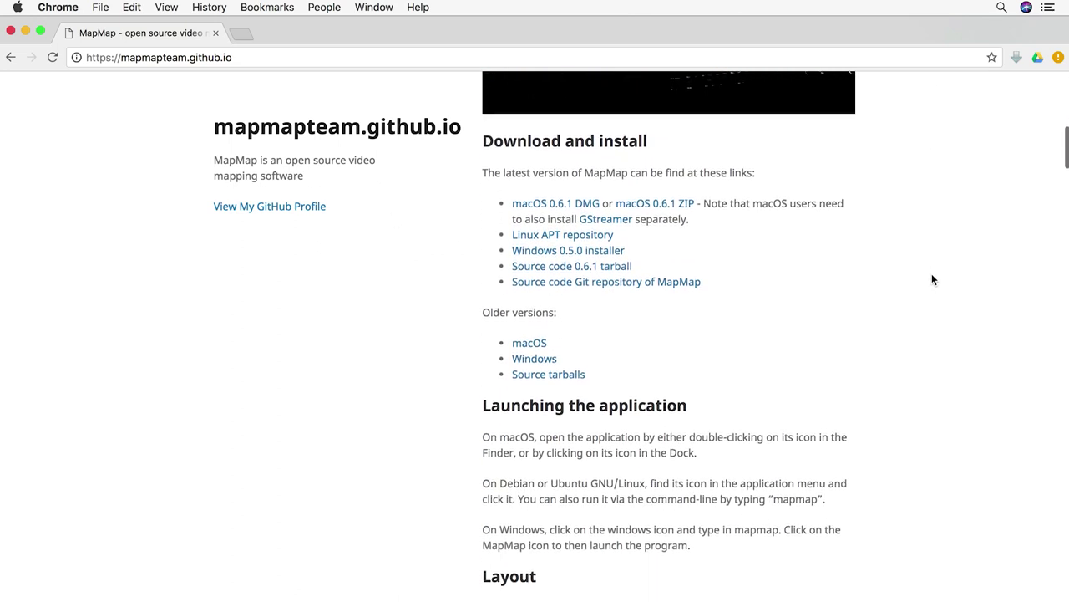
scroll(933, 279, down, 8)
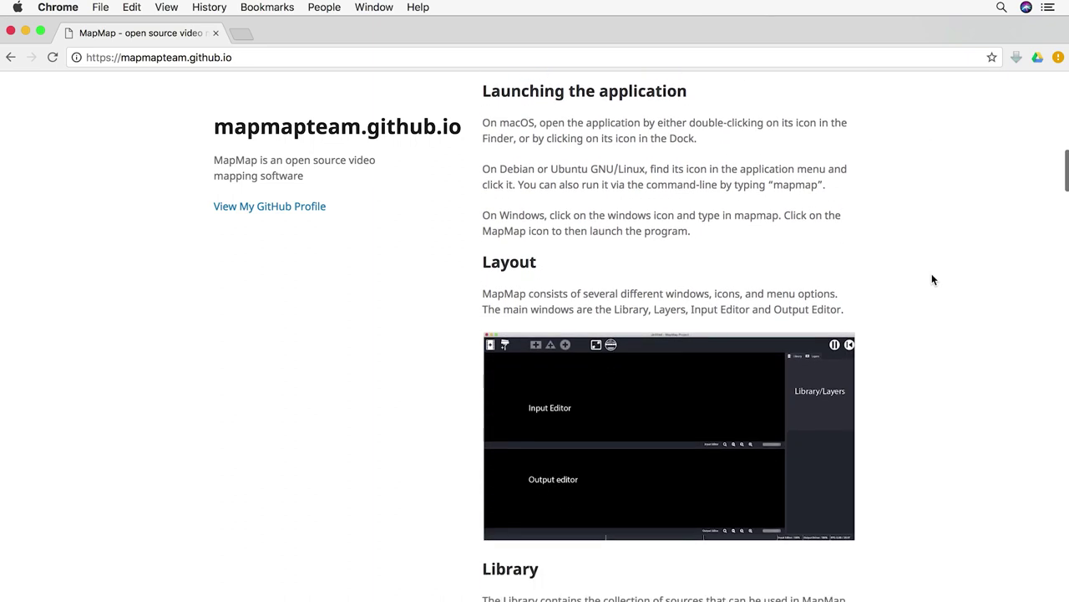
scroll(933, 279, down, 5)
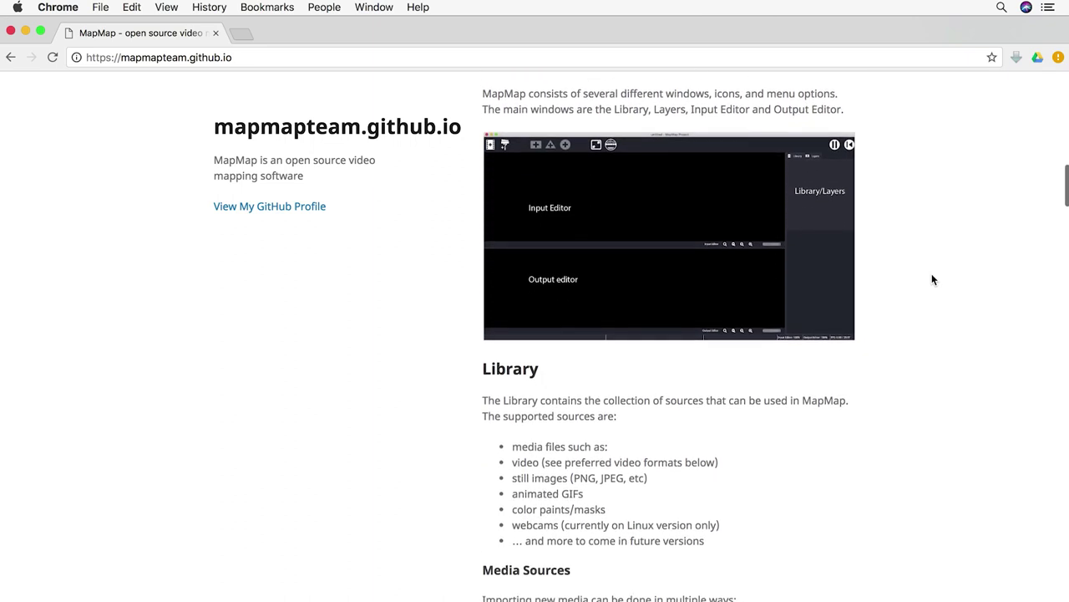
scroll(933, 279, down, 7)
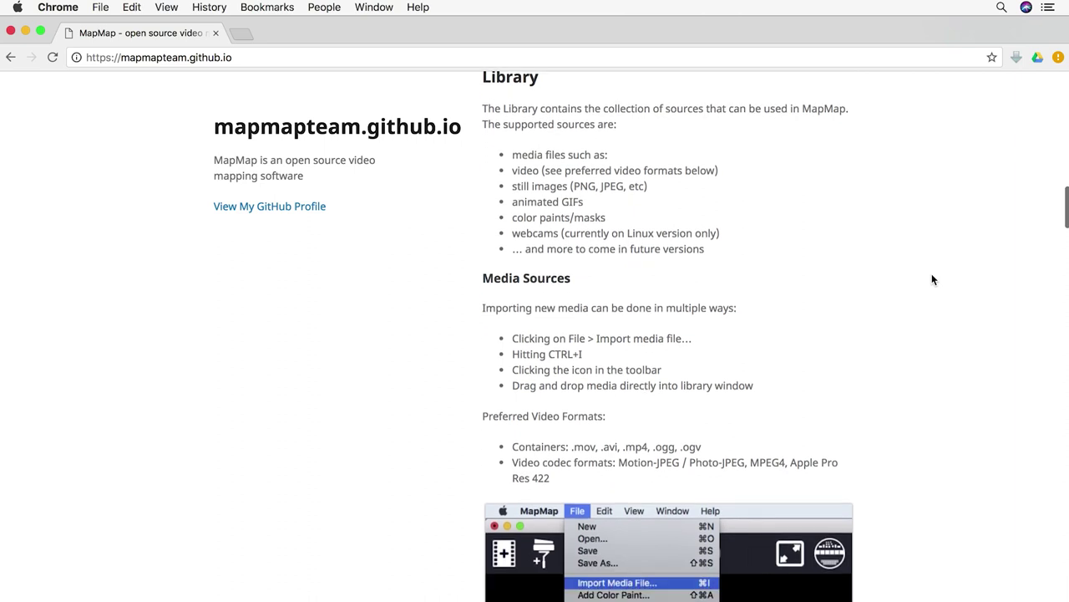
scroll(933, 279, down, 5)
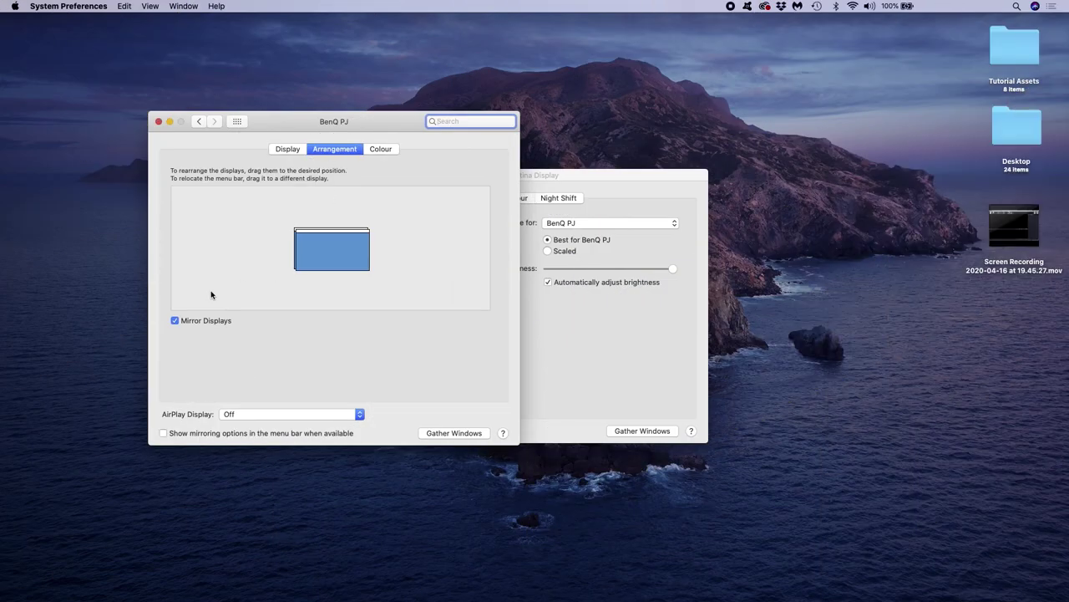
Step: Tick Mirror Displays for the BenQ PJ and duplicate the displays
click(175, 321)
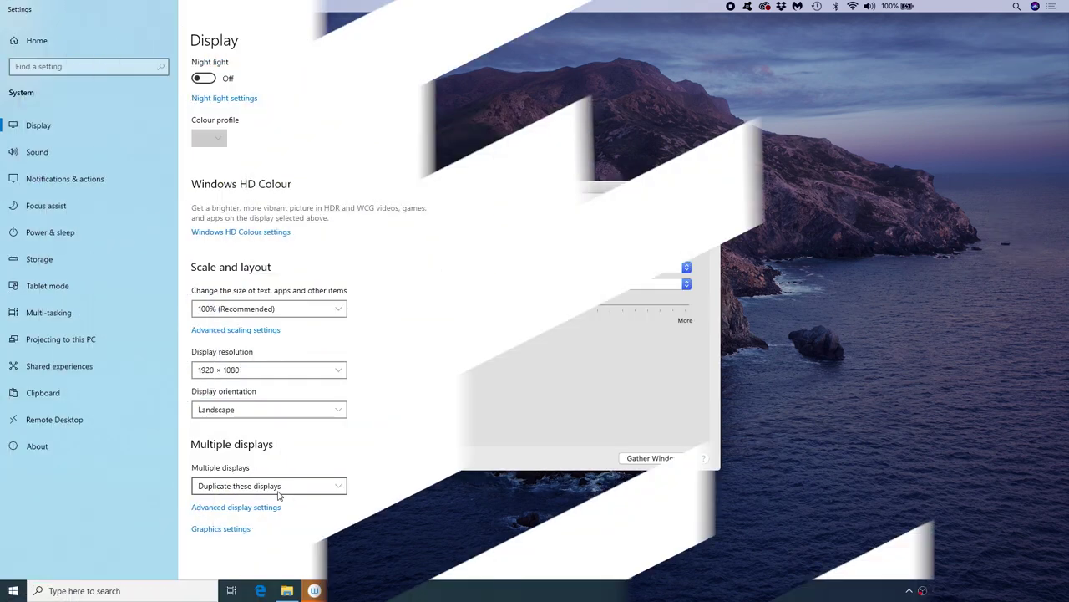
click(269, 486)
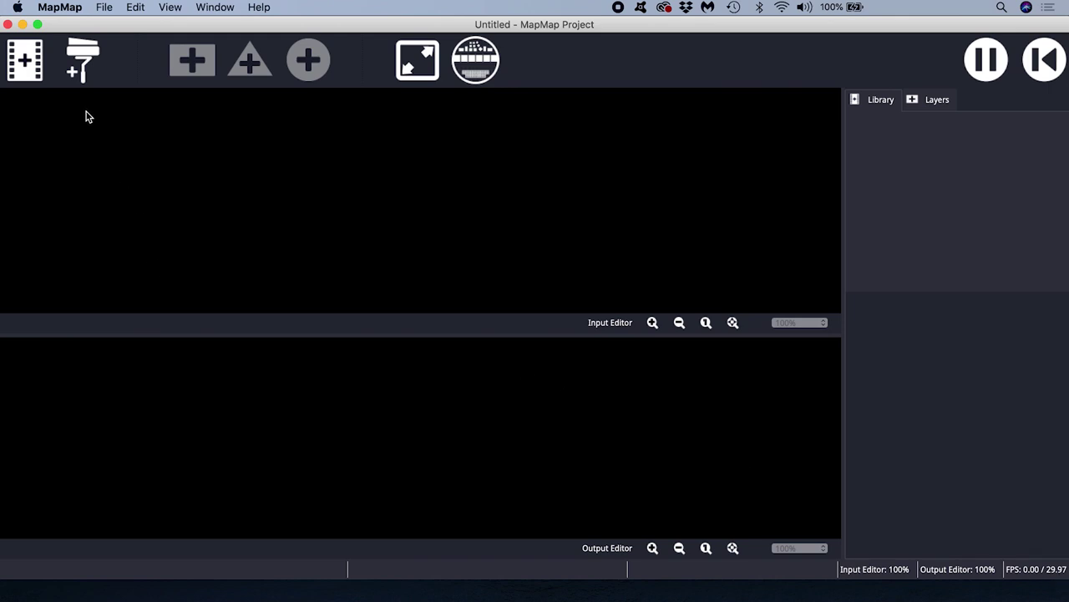
Step: Import '#ProjectThankYou Window Projection UK Double Flipped.mp4' from Tutorial Assets into the library
click(30, 57)
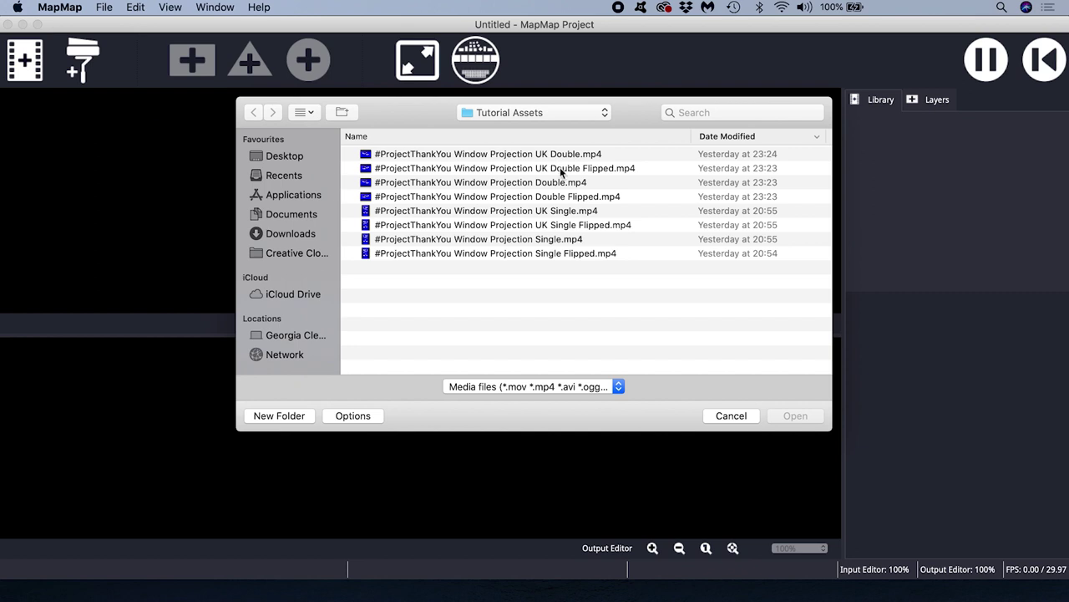
click(560, 168)
click(796, 416)
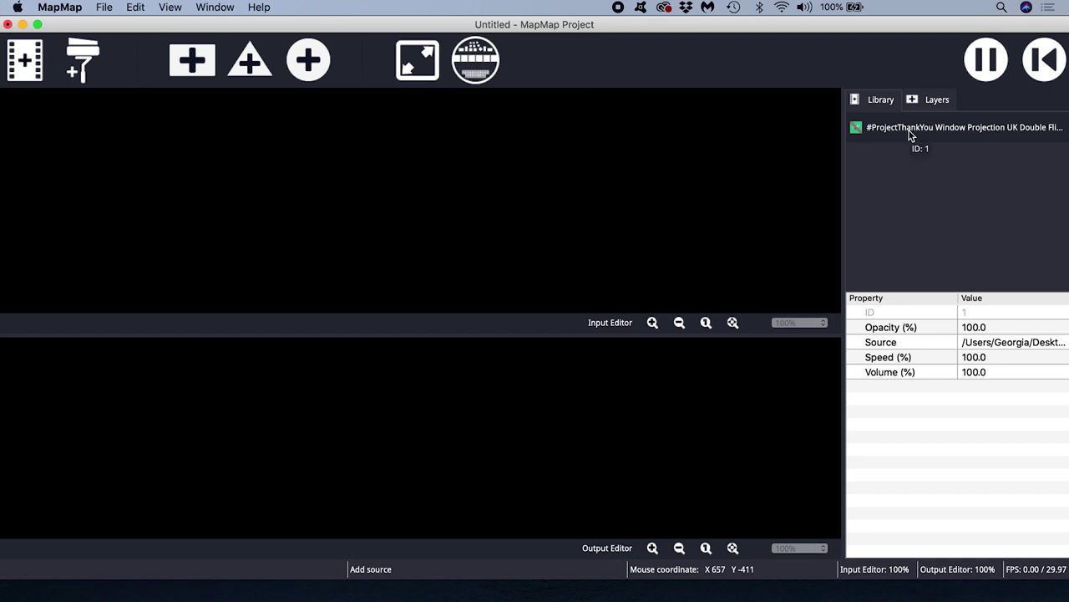
Step: Add a Mesh 1 layer with the video, pause playback, and zoom both editors out three steps
click(195, 67)
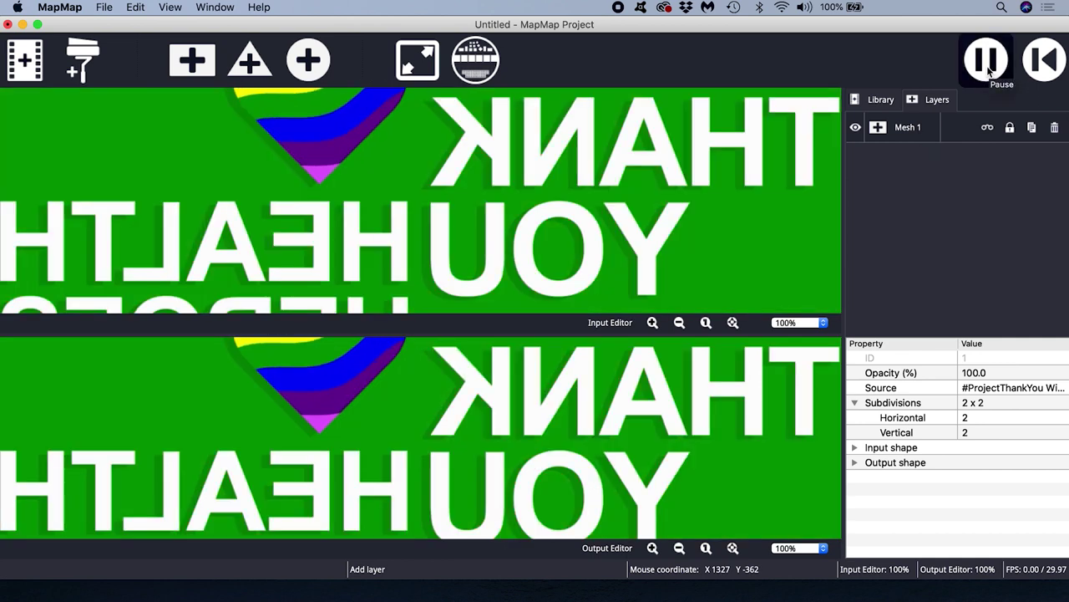
click(986, 60)
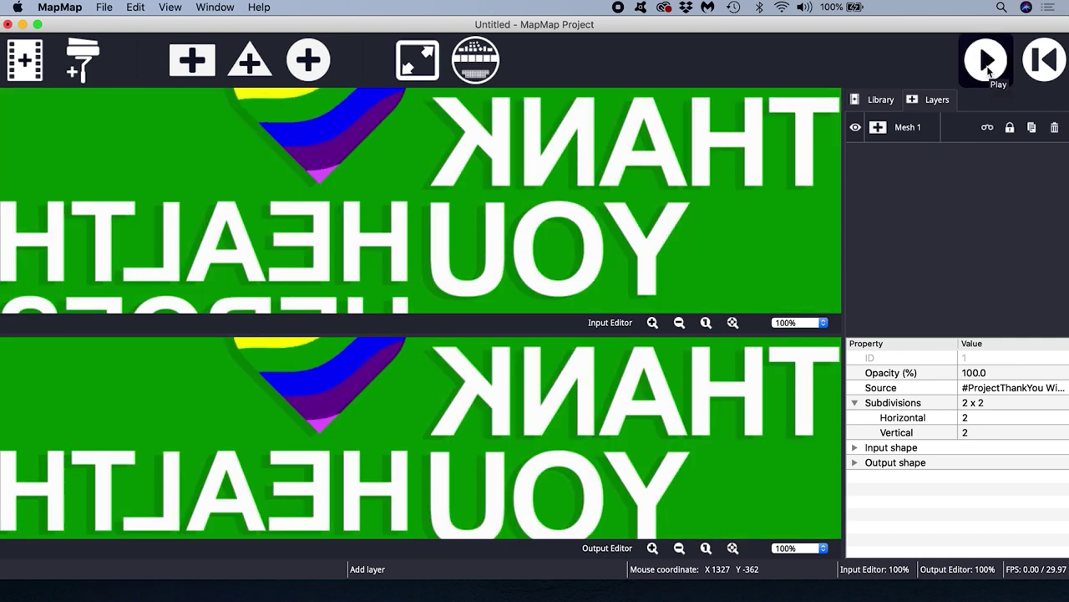
click(680, 322)
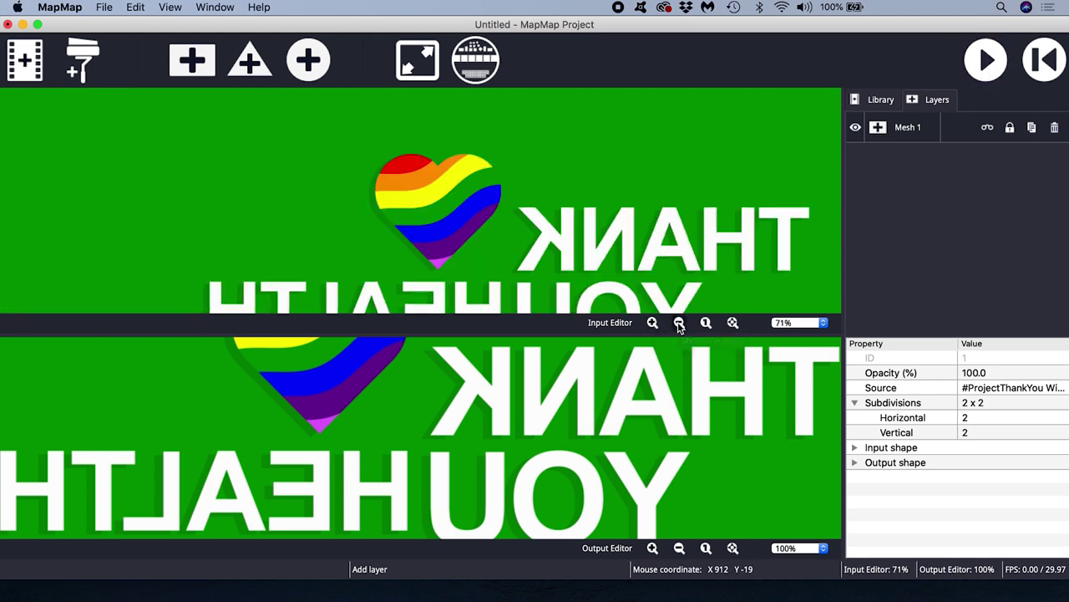
click(679, 322)
click(679, 323)
click(680, 322)
click(680, 548)
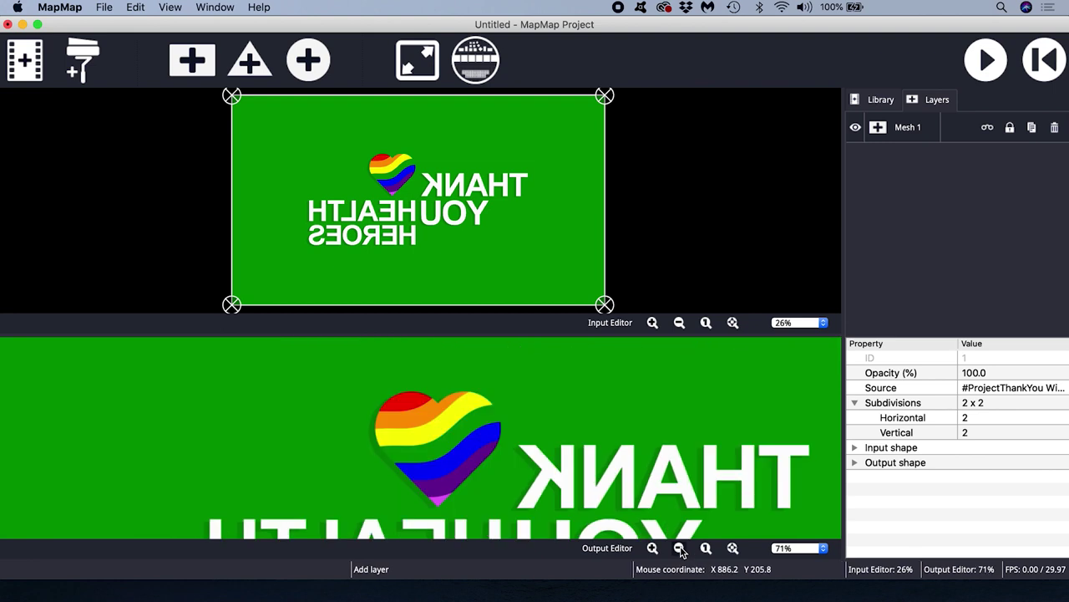
click(679, 548)
click(679, 548)
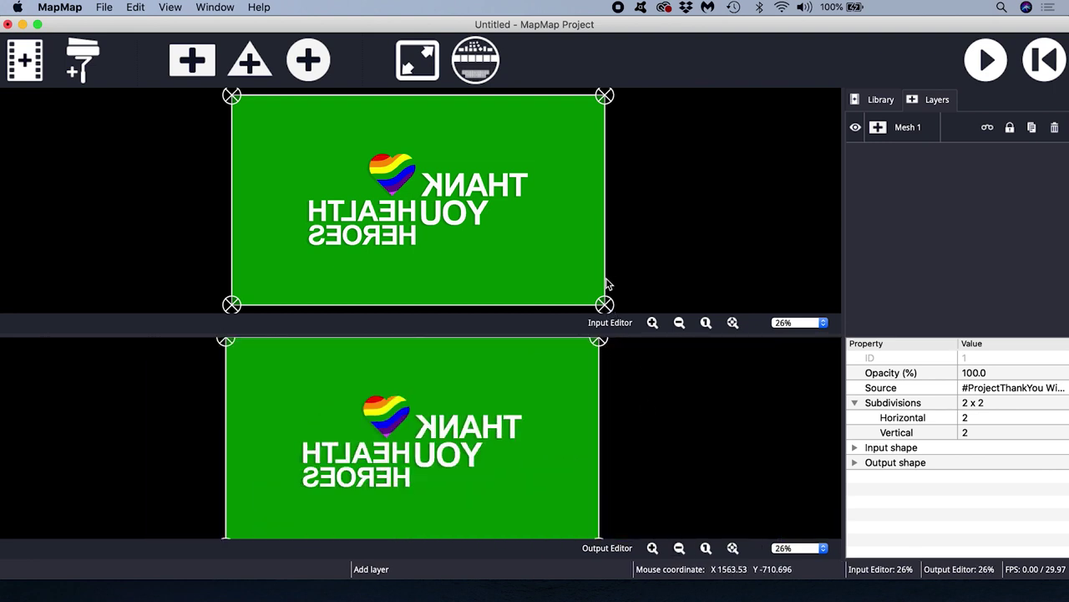
click(170, 7)
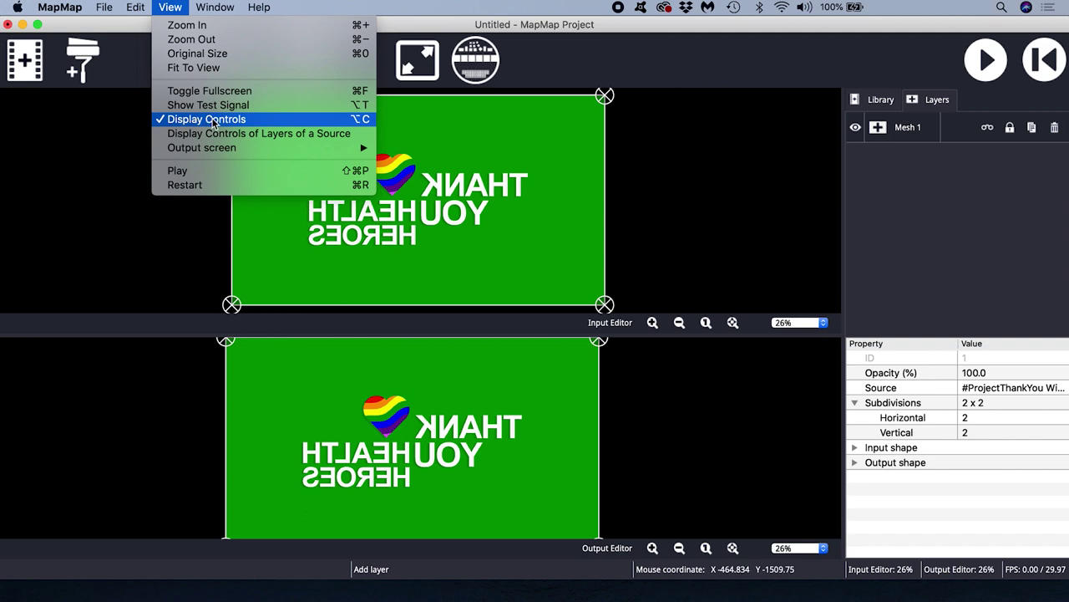
Step: Dismiss the View menu and begin renaming the first mesh layer
click(164, 233)
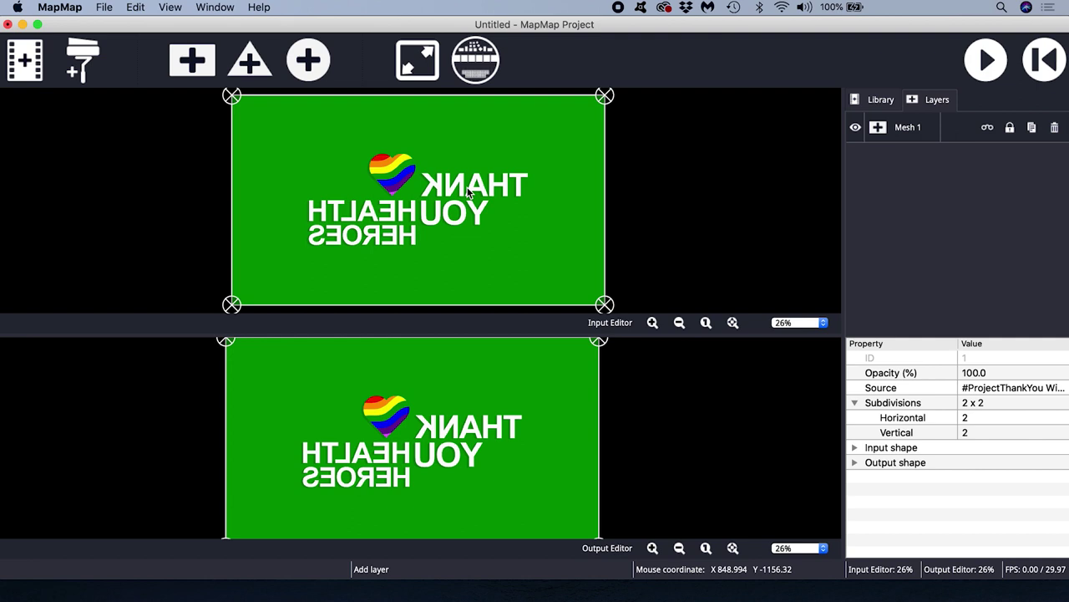
double_click(909, 127)
Step: Name the layer 'Left' and drag the input quad's right corners to mid-frame
text(4)
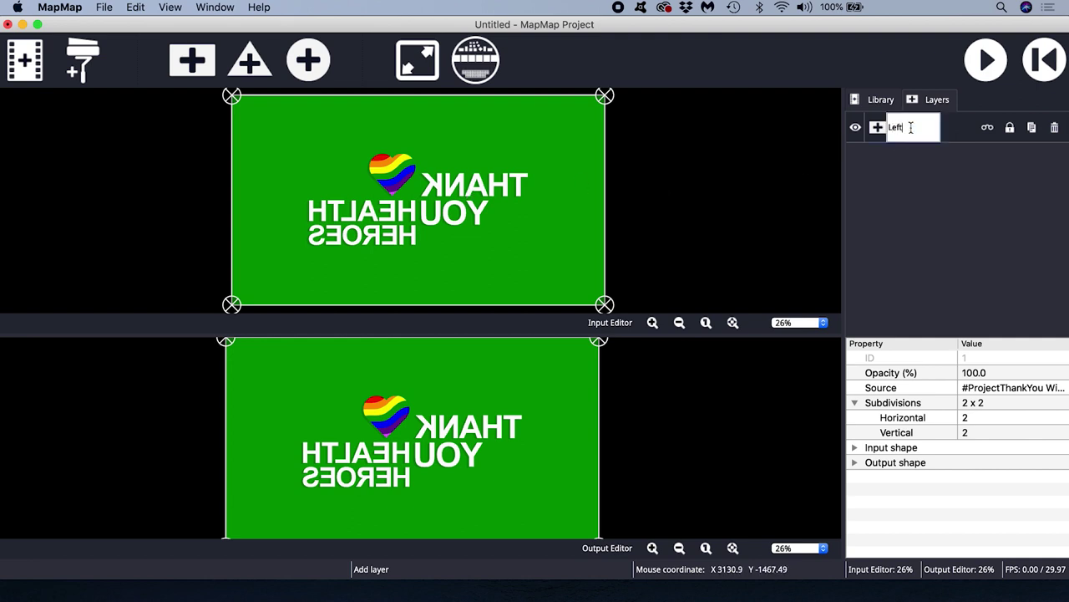
key(Return)
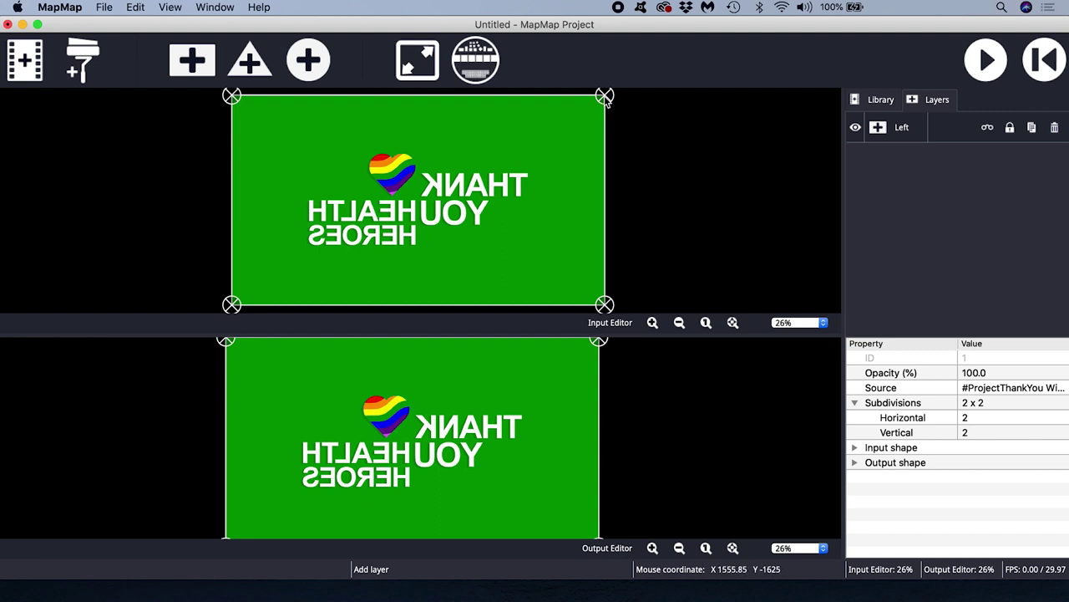
drag(604, 96, 417, 98)
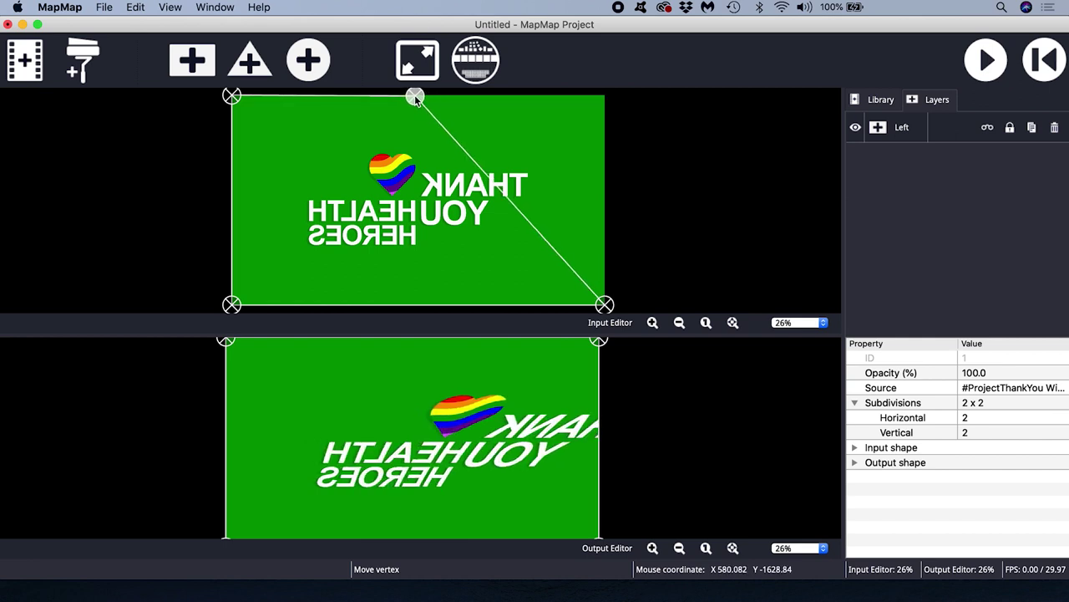
click(604, 306)
drag(449, 310, 422, 309)
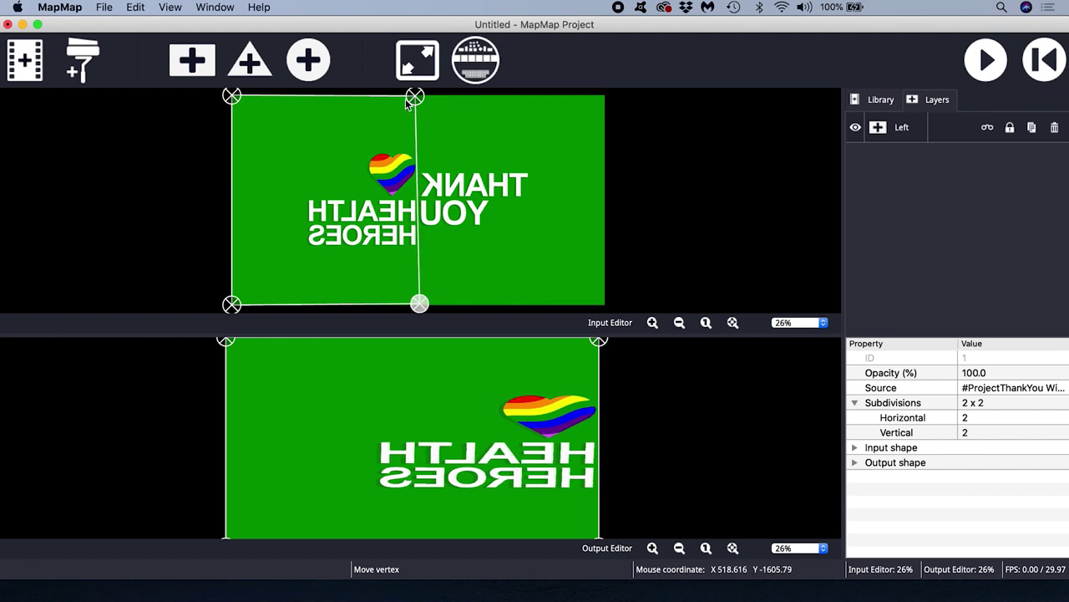
drag(415, 97, 418, 98)
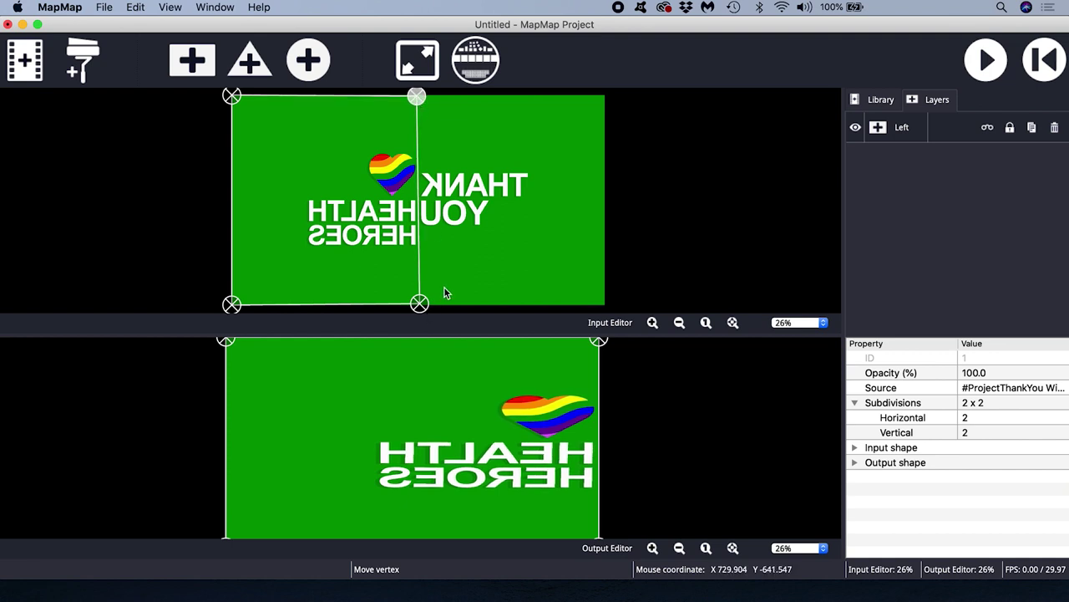
Step: Route the output to the BenQ PJ screen via View > Output screen and go fullscreen
click(171, 6)
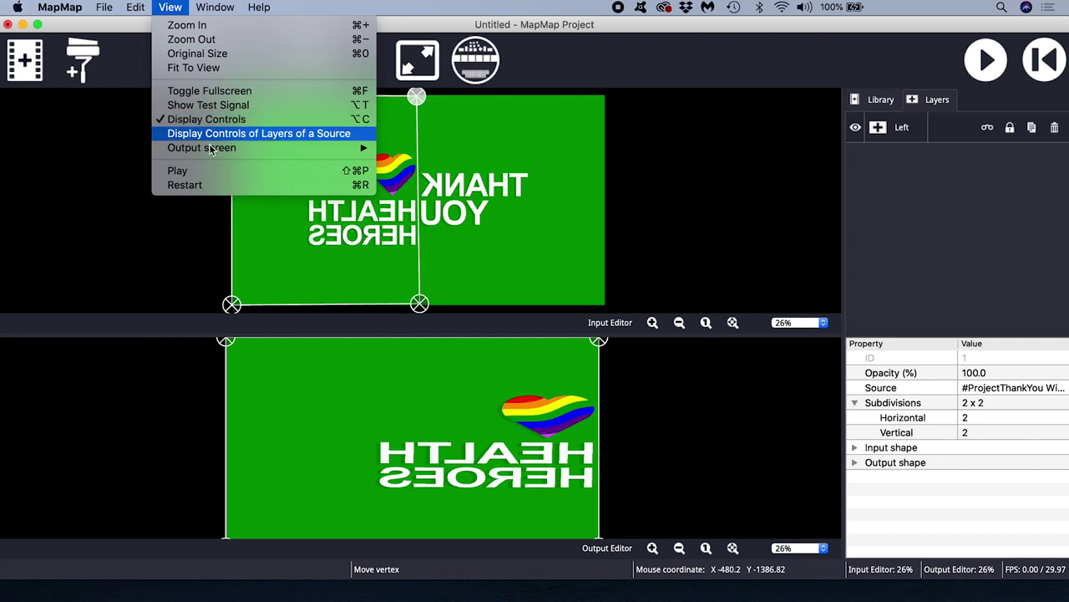
mouse_move(210, 148)
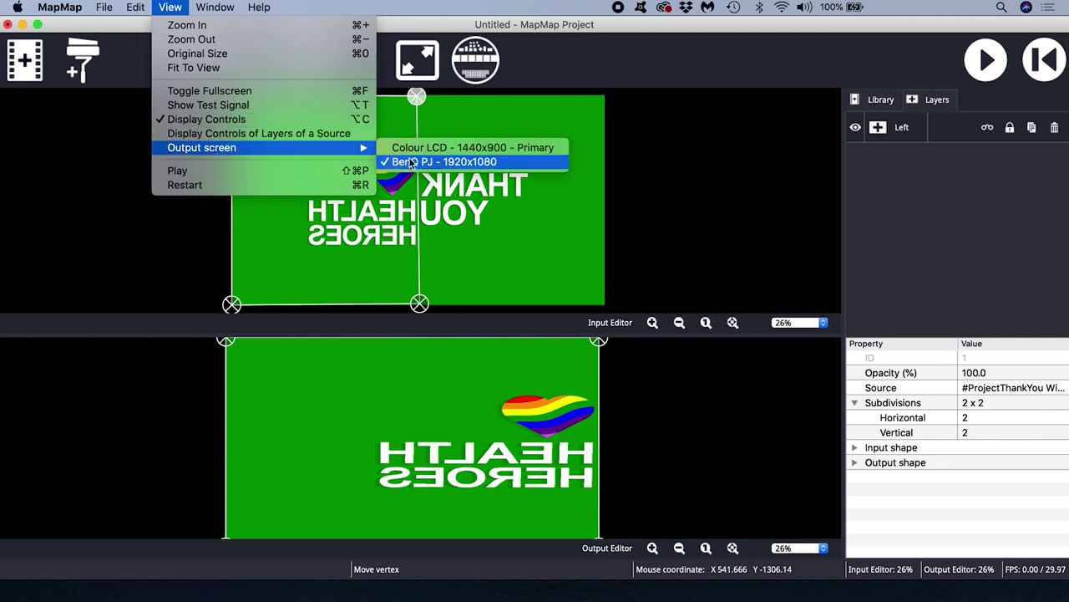
click(437, 163)
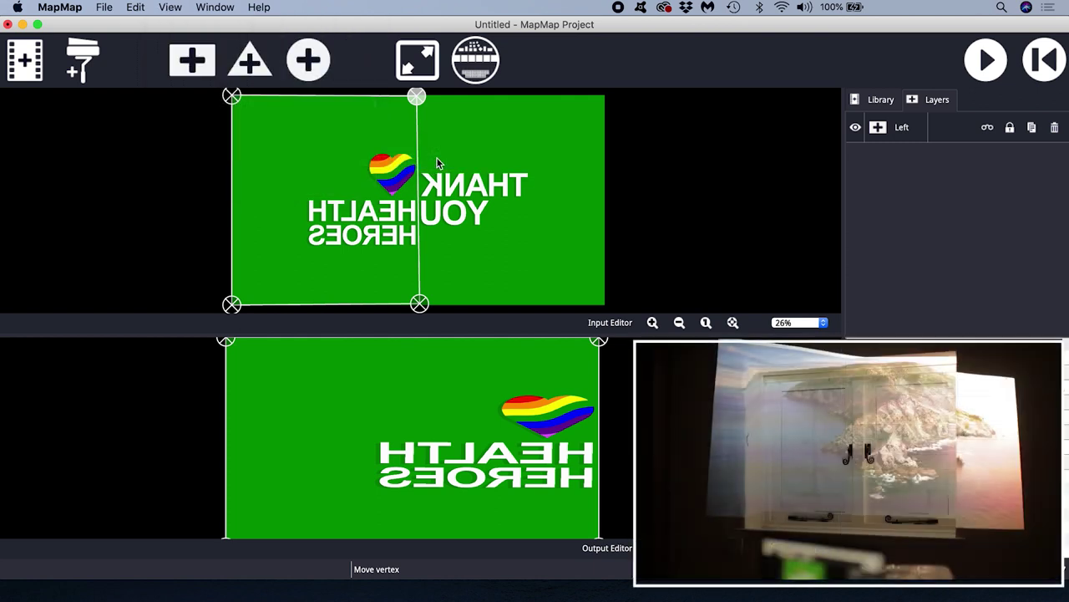
click(415, 58)
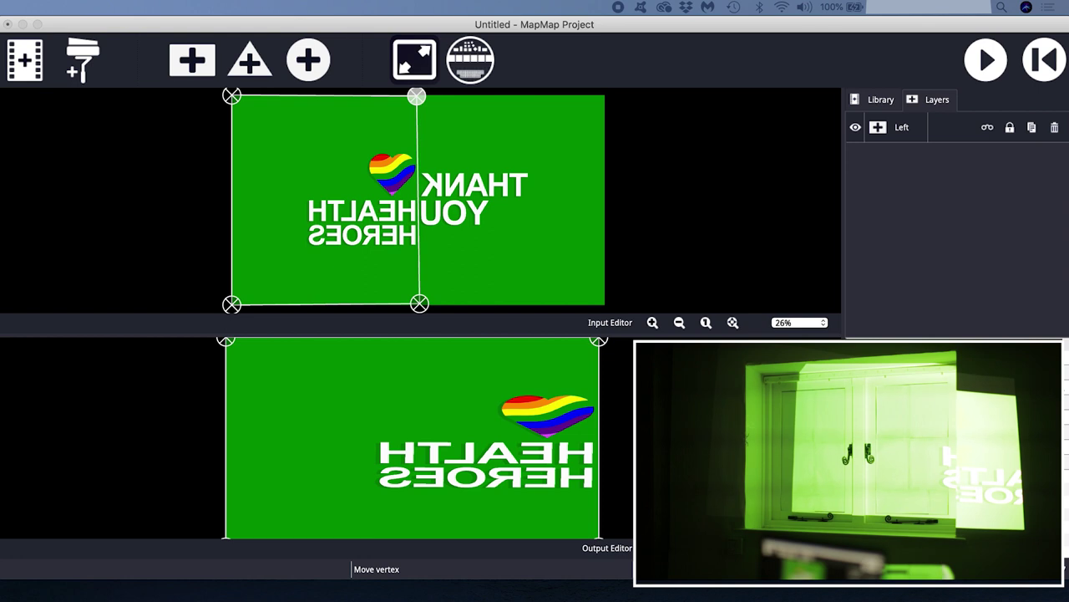
Step: Pull the Left output's top-right and bottom-right corners inward onto the left window pane
click(528, 392)
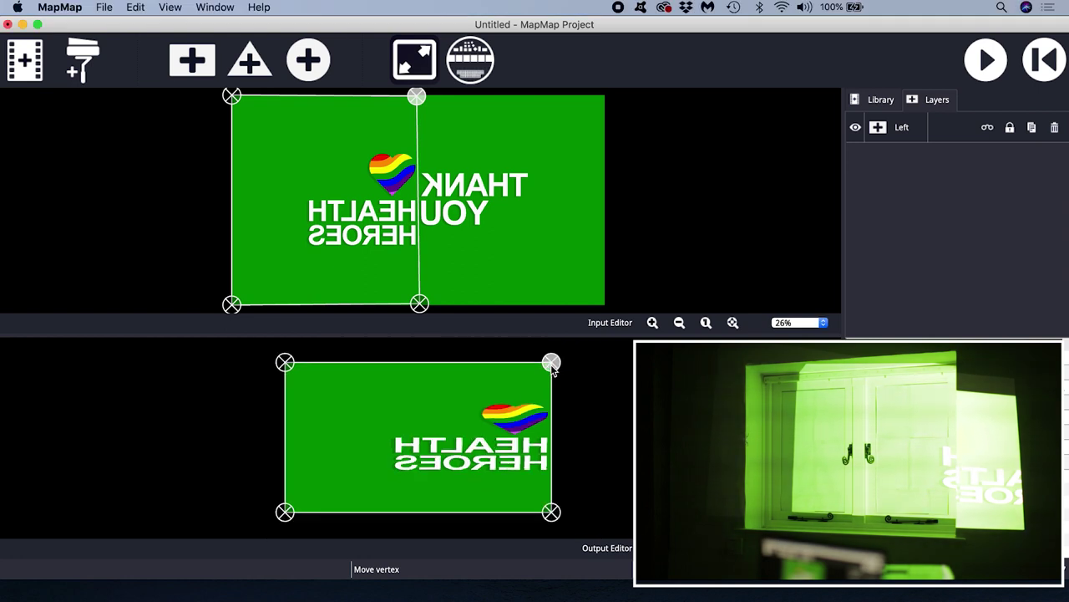
drag(551, 363, 327, 401)
drag(543, 518, 277, 492)
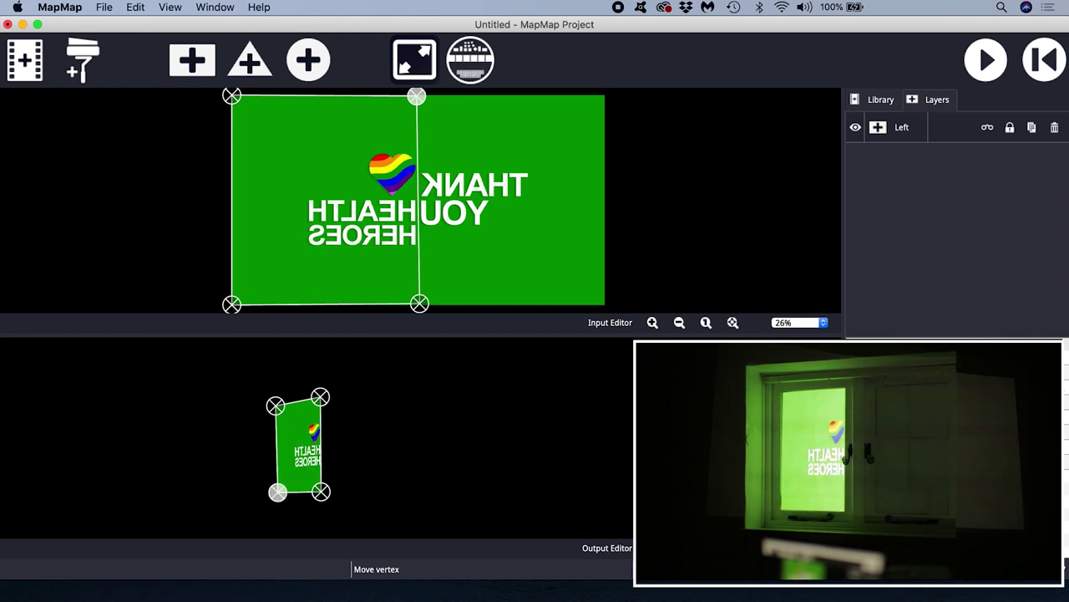
scroll(431, 393, up, 4)
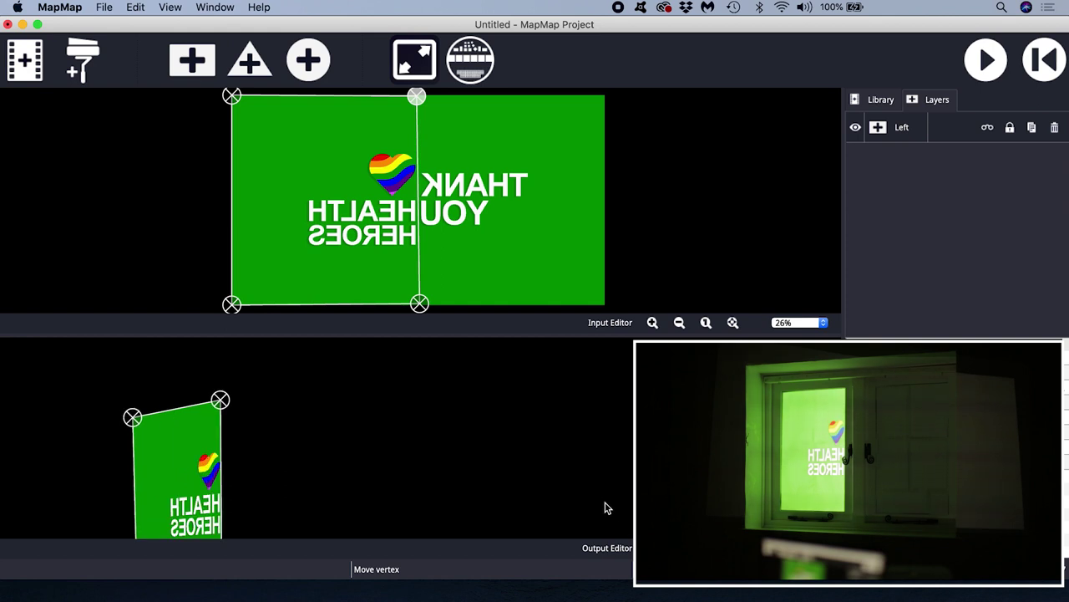
scroll(595, 505, down, 3)
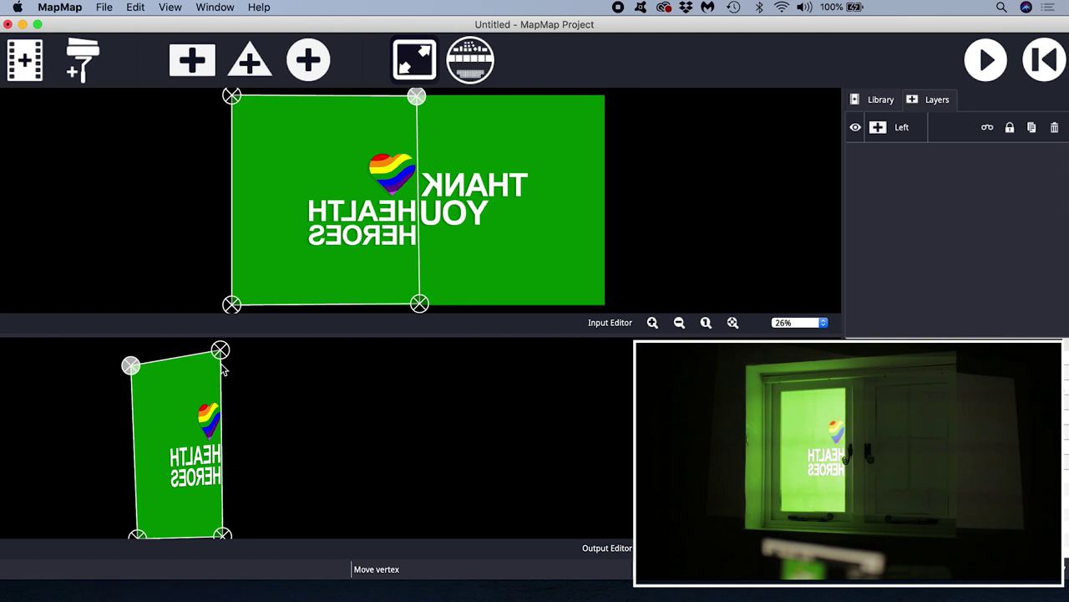
Step: Nudge the Left output's top-right corner and move its input's left corners right, past the empty margin
drag(221, 351, 221, 354)
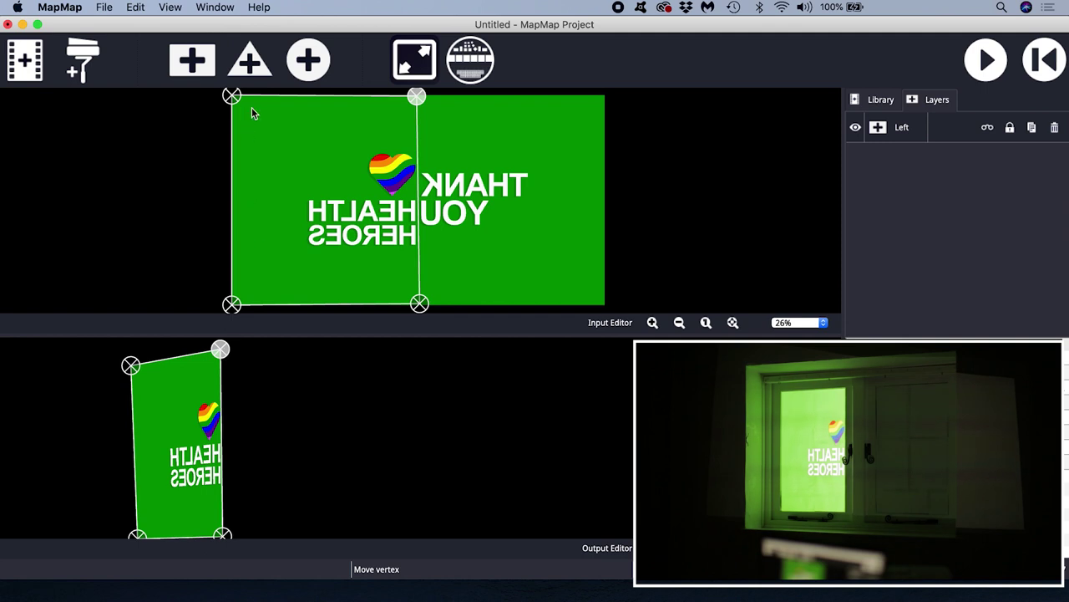
drag(233, 97, 301, 100)
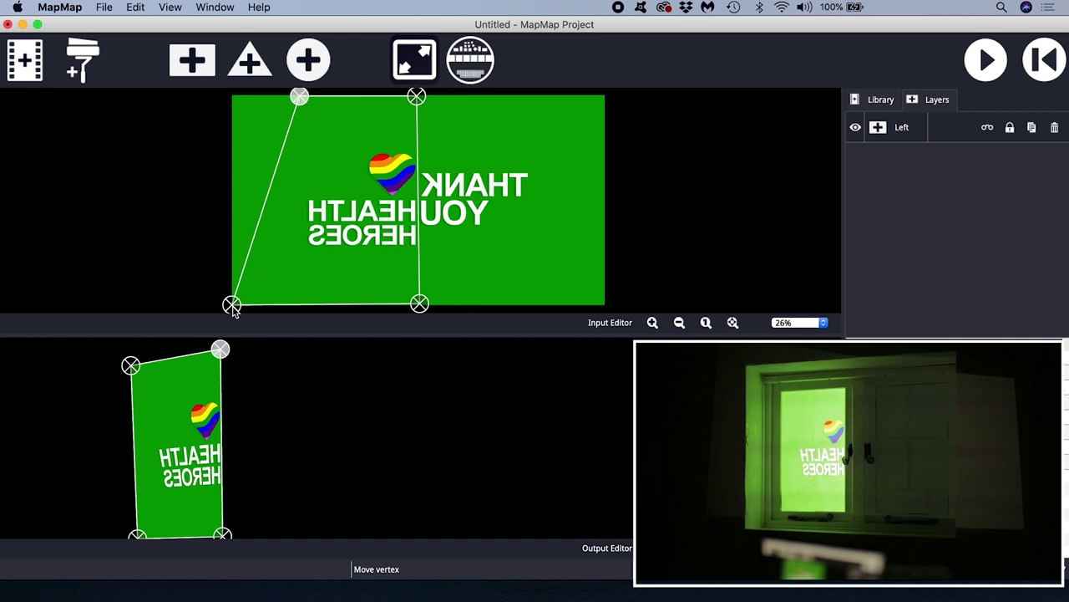
drag(232, 306, 299, 307)
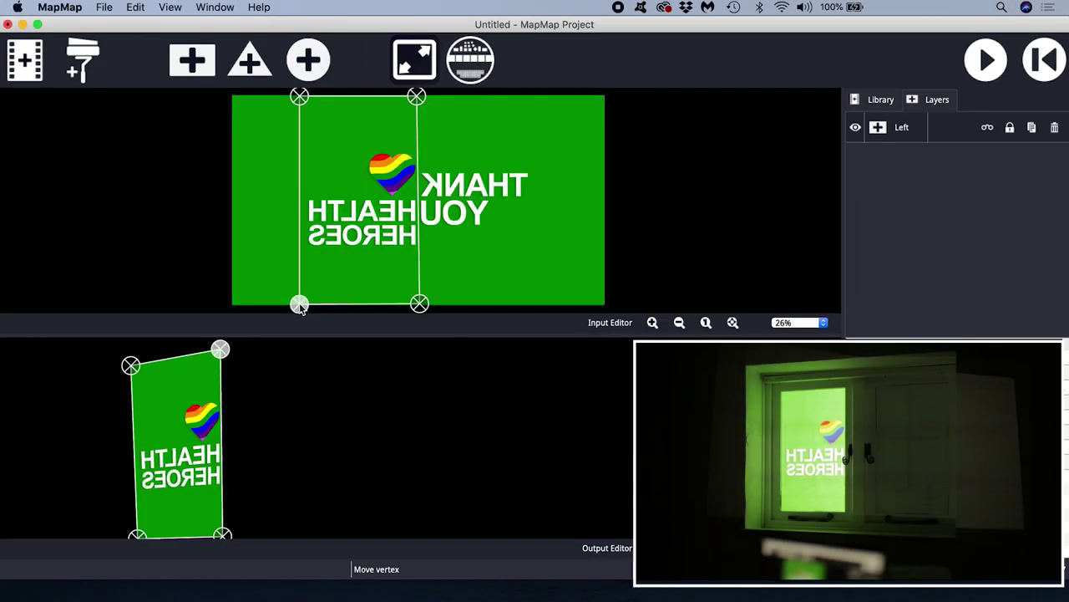
Step: Duplicate the Left layer, rename the copy 'Right', and shift its input area onto THANK YOU
right_click(903, 134)
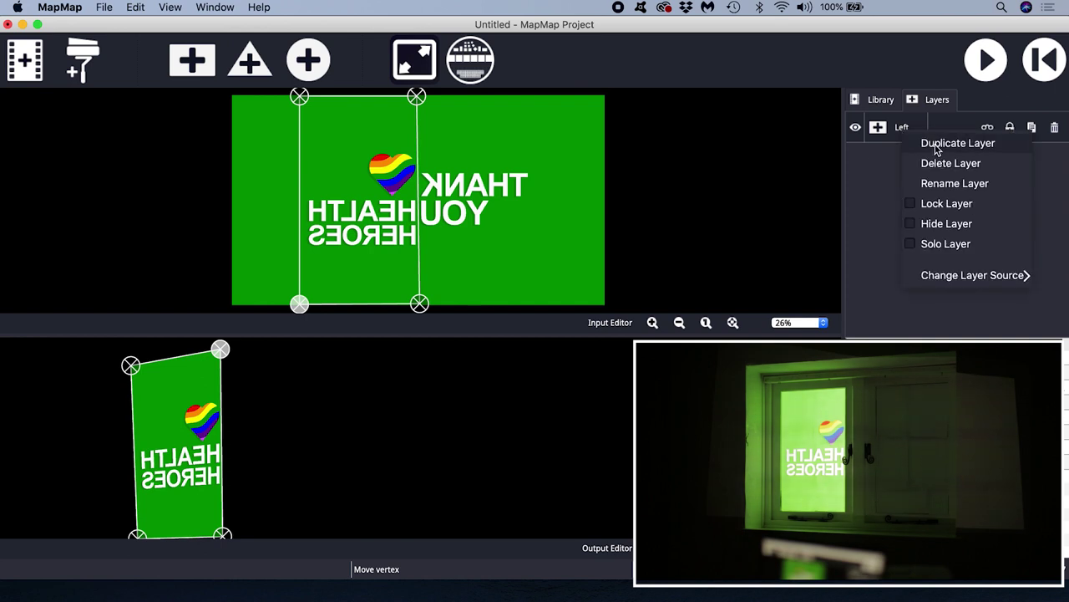
click(937, 144)
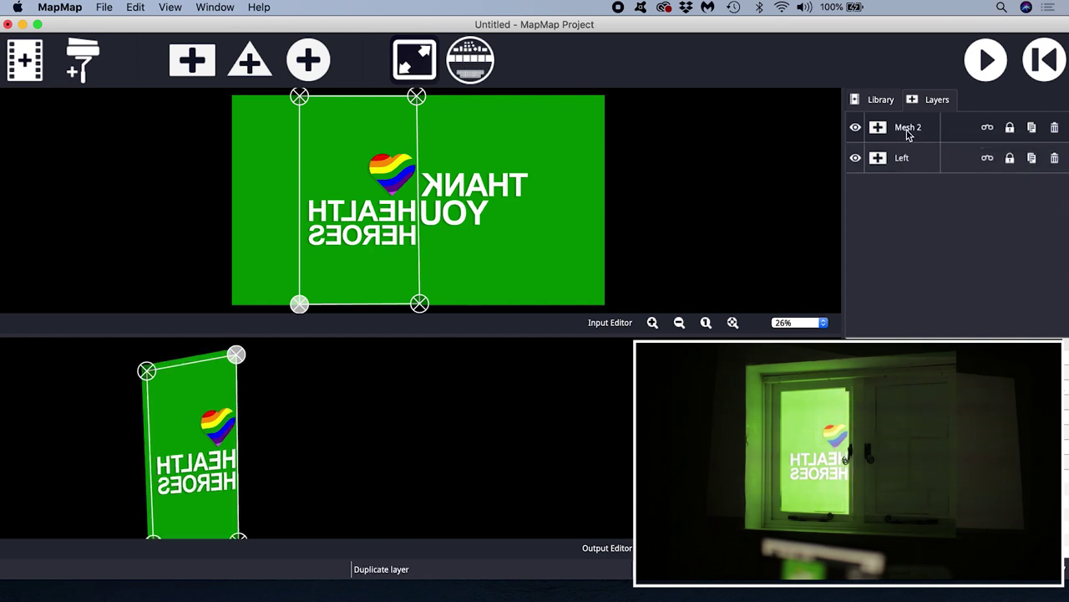
double_click(906, 130)
text(Rig)
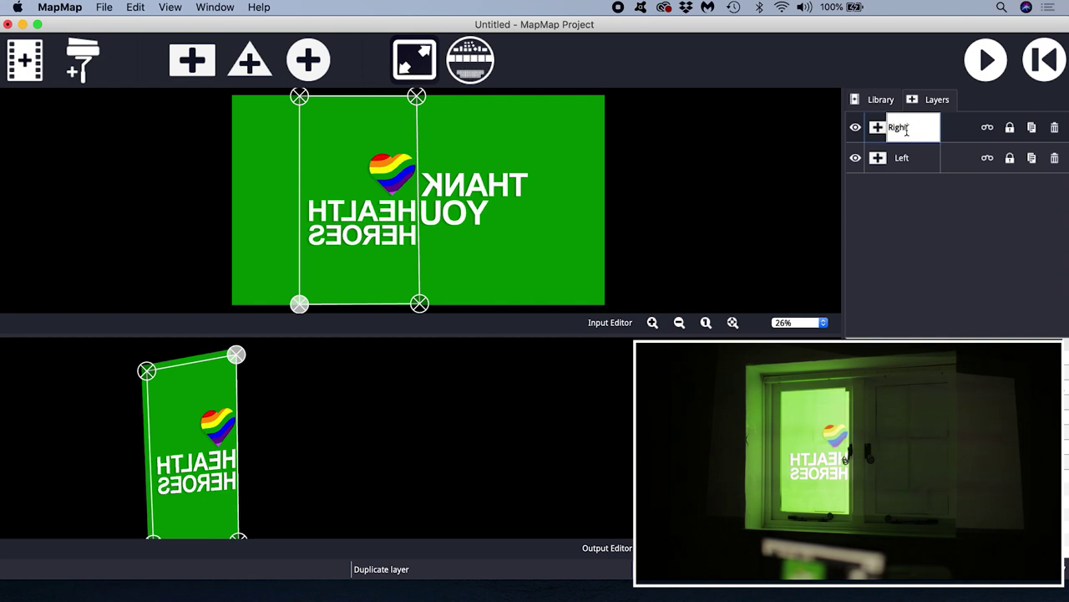
text(ht)
key(Return)
drag(366, 188, 484, 188)
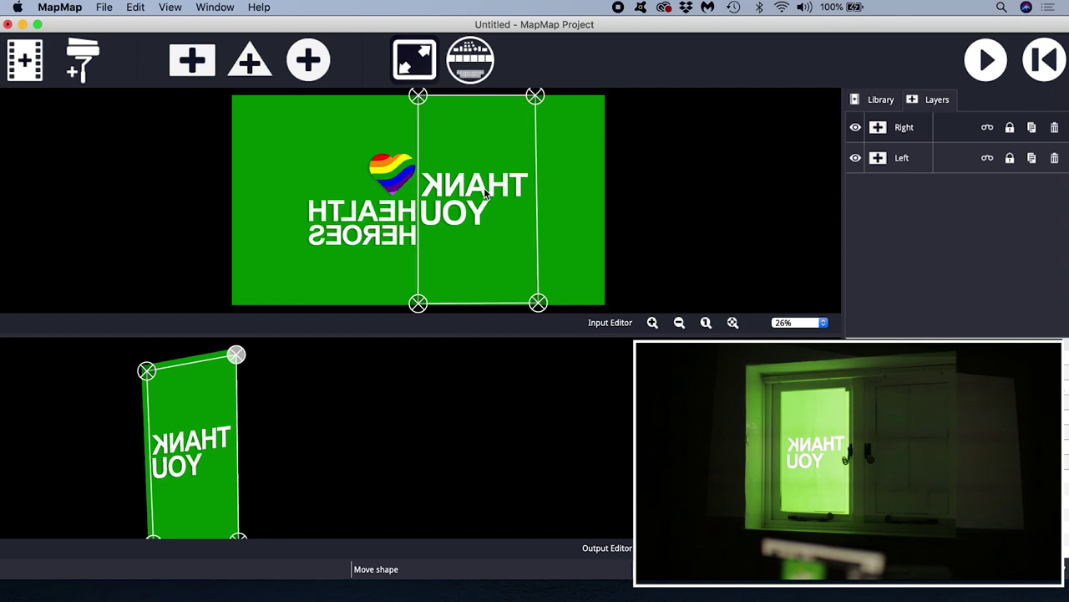
Step: Place the Right output quad beside the Left one and adjust its four corners into an upright panel
drag(211, 435, 303, 424)
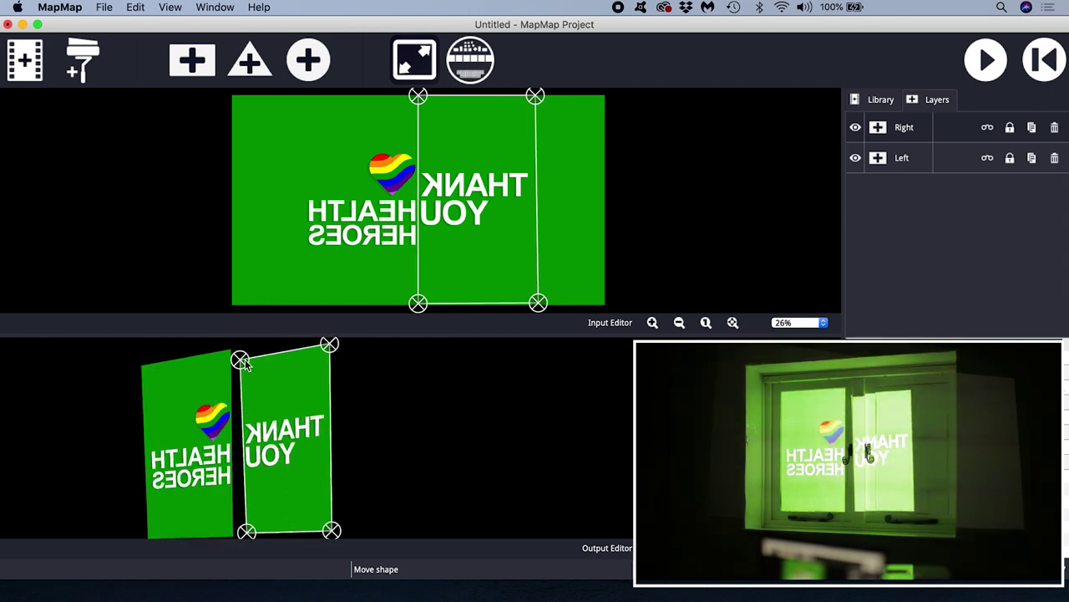
drag(256, 360, 277, 344)
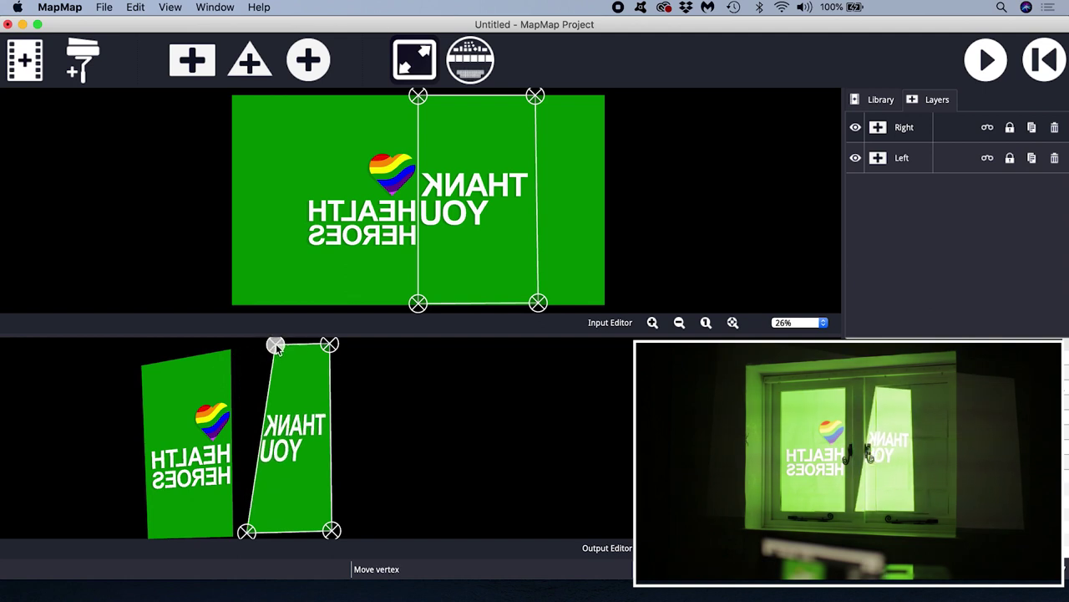
click(330, 346)
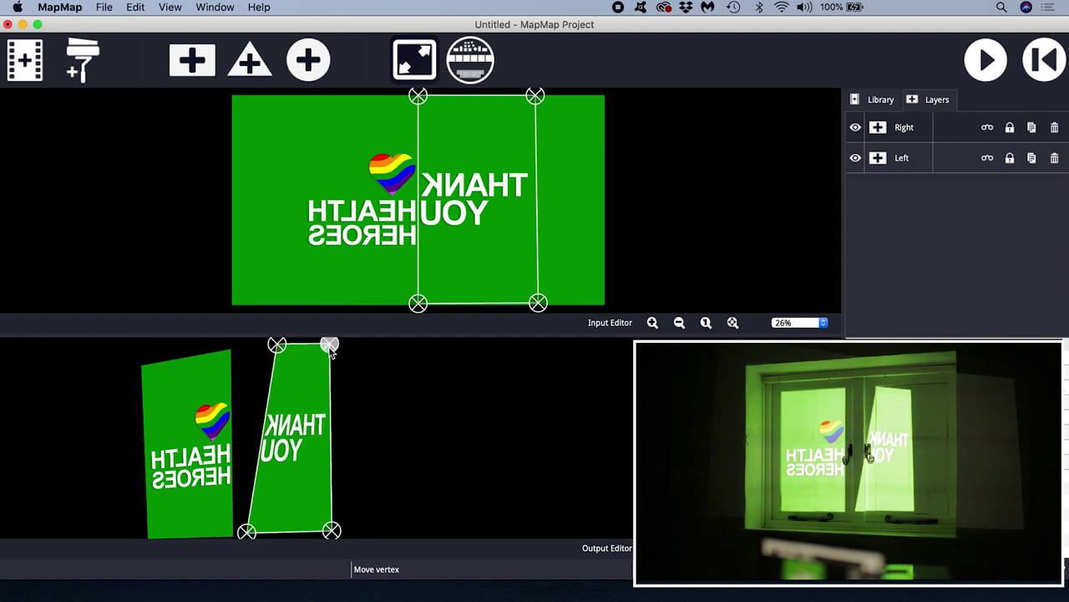
drag(332, 346, 380, 335)
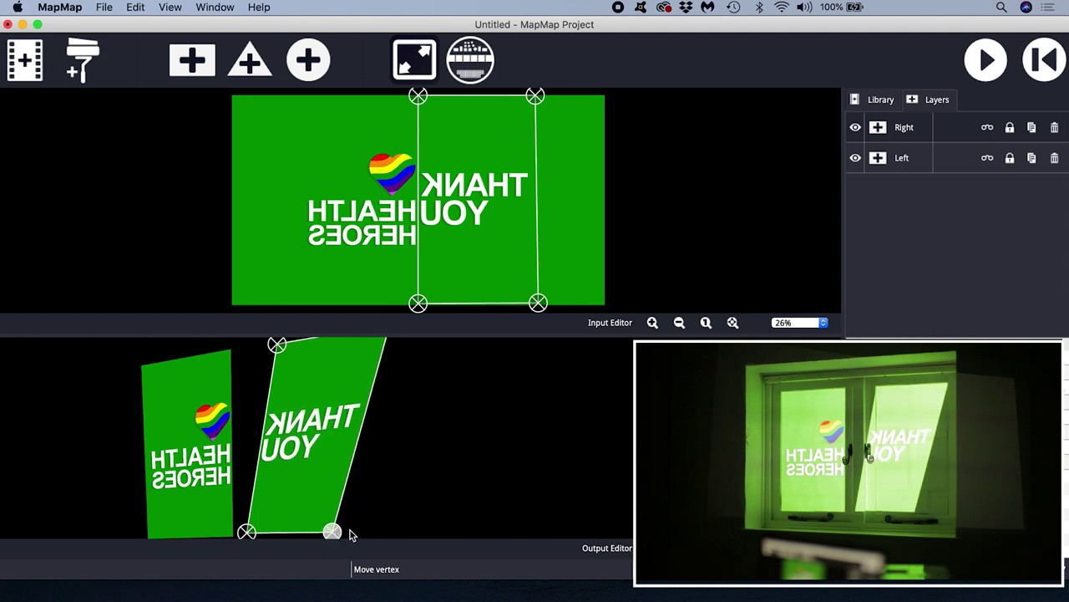
drag(350, 533, 386, 535)
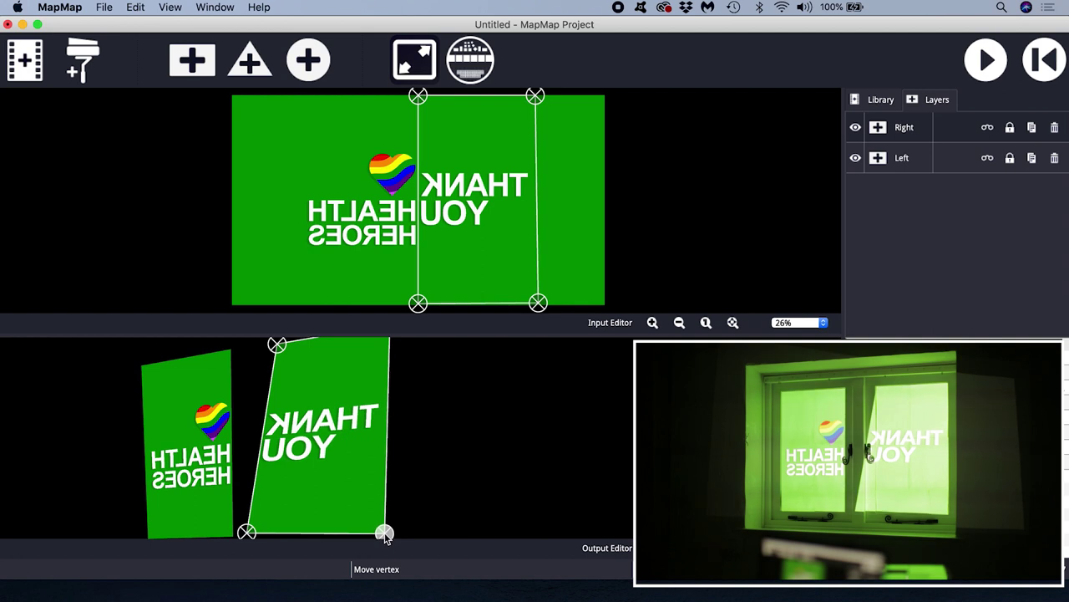
drag(247, 533, 280, 534)
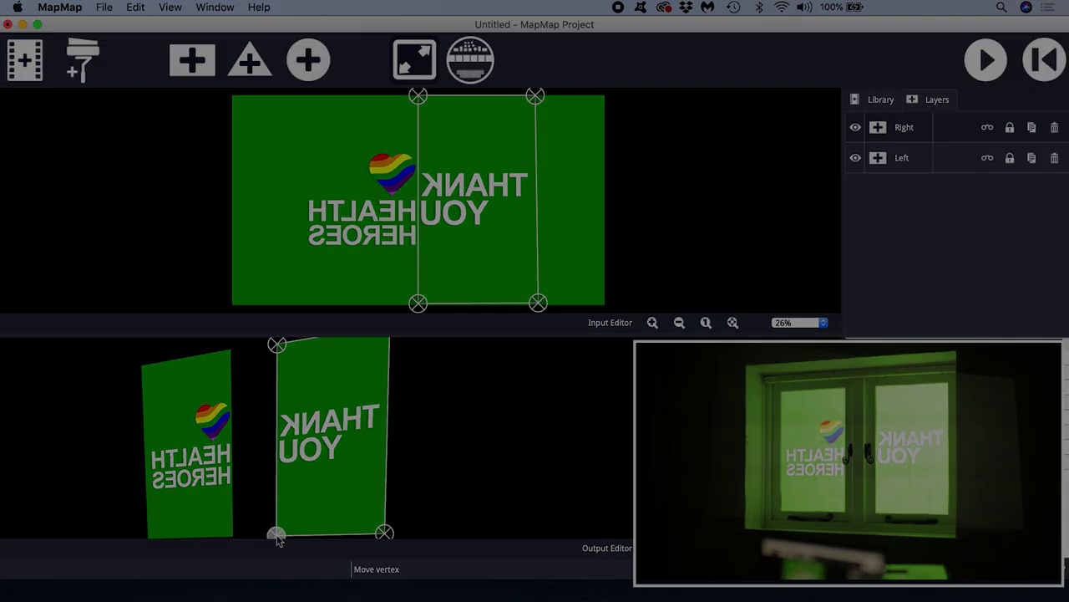
click(170, 7)
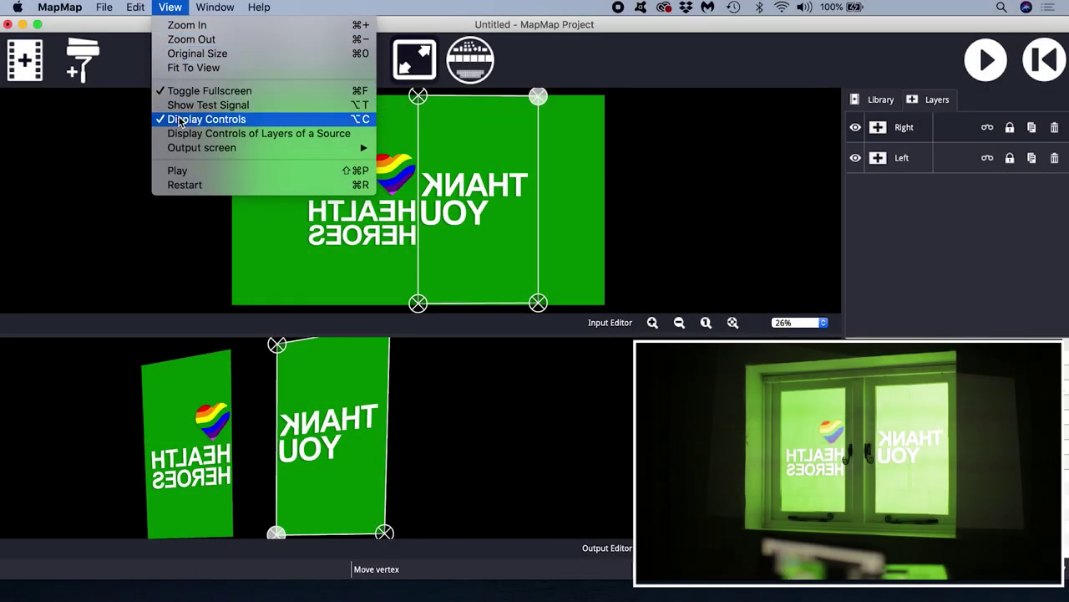
Step: Turn off Display Controls in the View menu to hide the outlines and corner handles
click(179, 120)
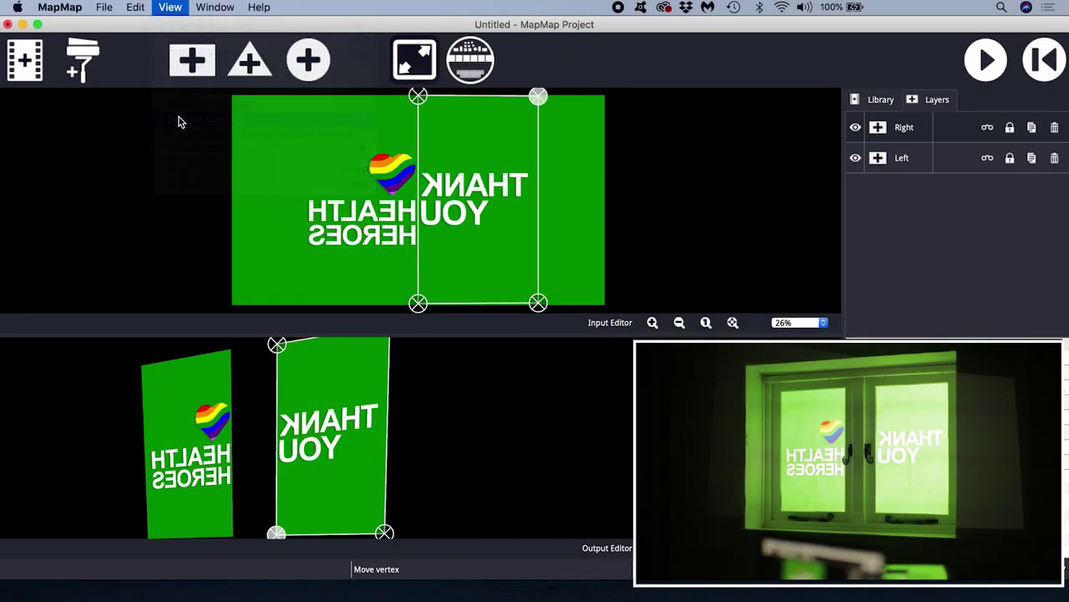